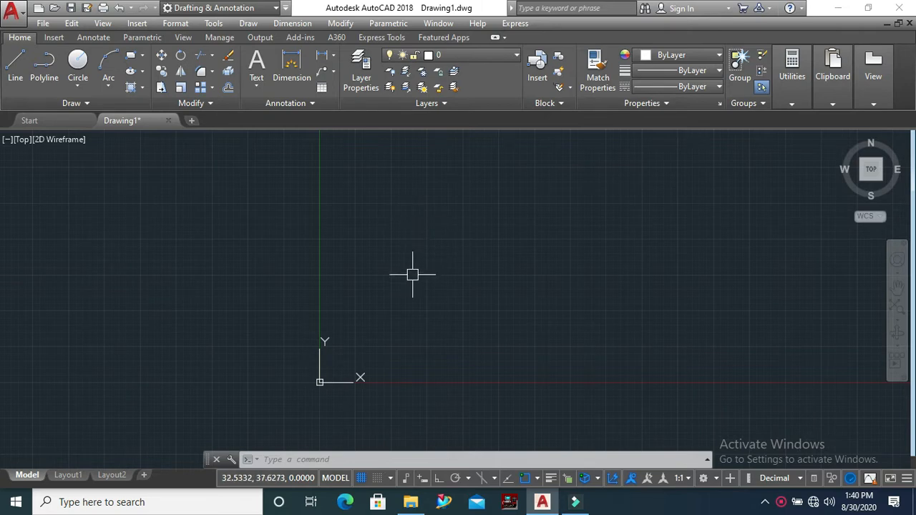
# - Draw a wide rectangle just right of the Y axis, from an upper corner near 15, 56.5 down past the X axis
pyautogui.scroll(-2, 412, 274)
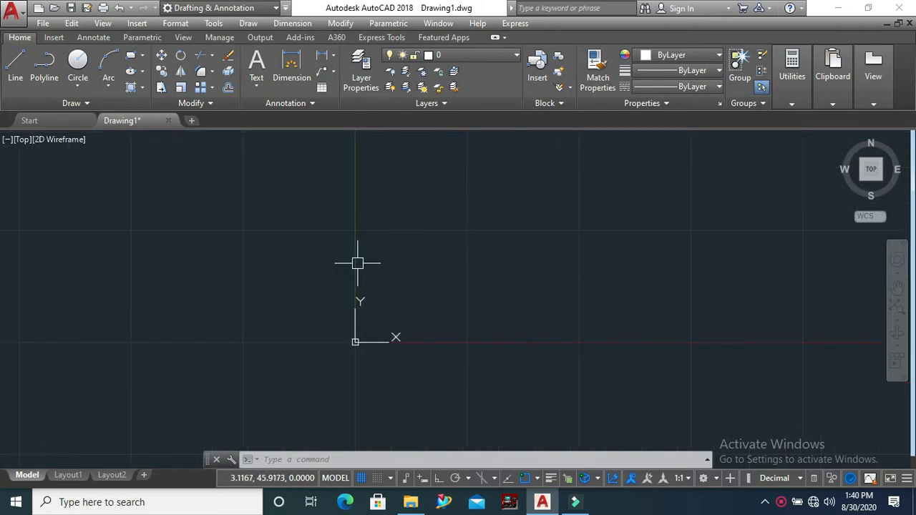
pyautogui.scroll(-1, 308, 287)
pyautogui.scroll(2, 399, 295)
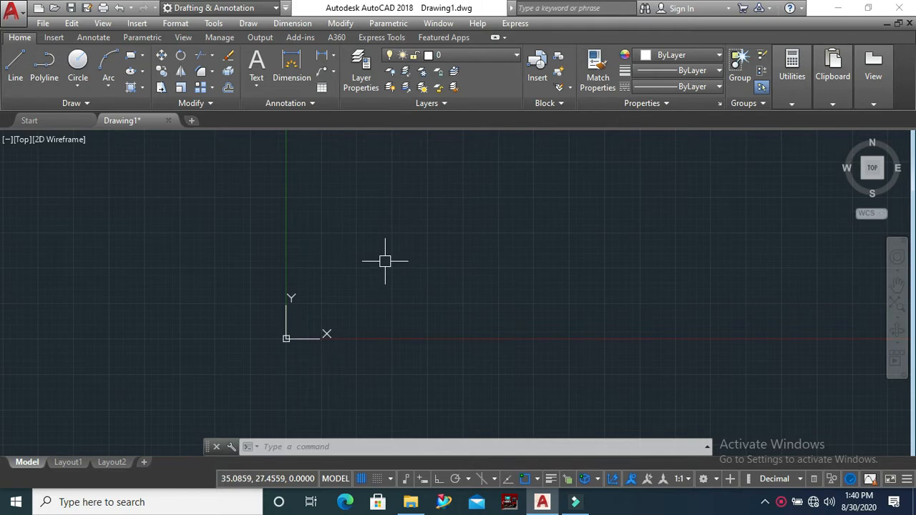
pyautogui.click(132, 63)
pyautogui.click(328, 179)
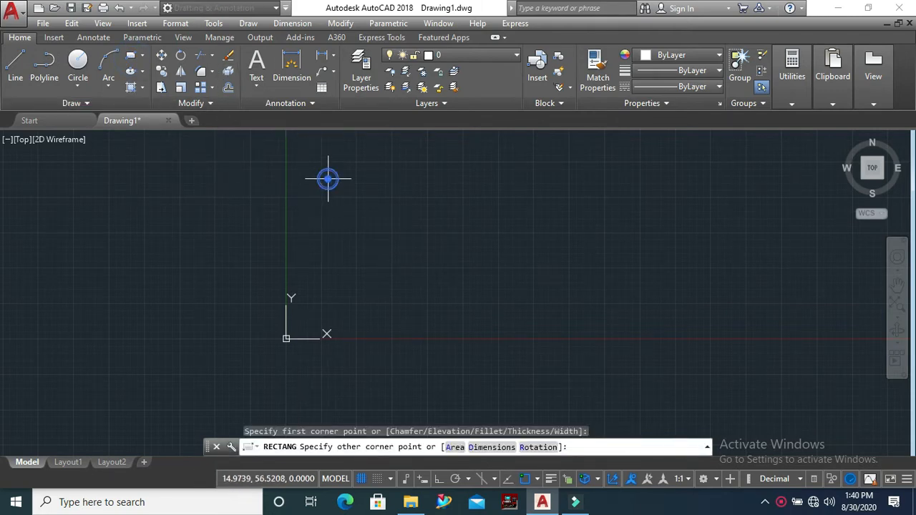
pyautogui.click(713, 372)
pyautogui.scroll(-2, 373, 293)
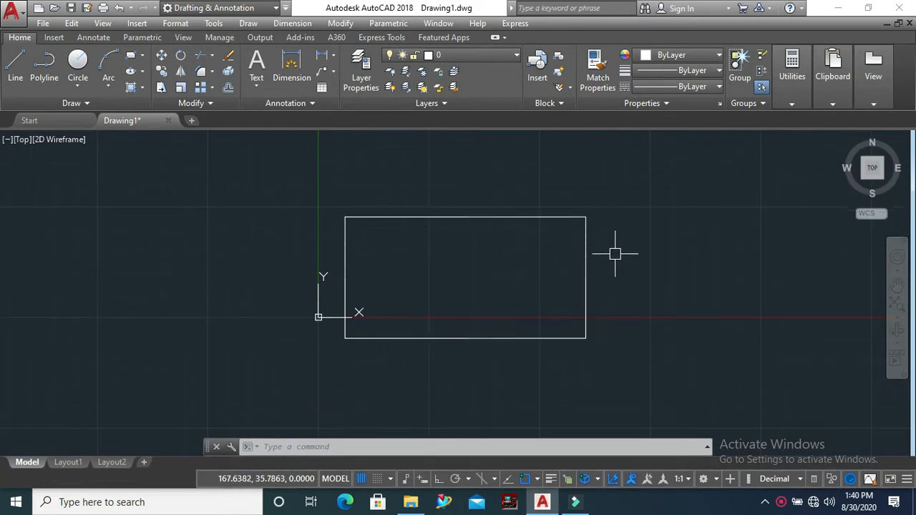
# - Set the model space limits to the rectangle's lower-left and upper-right corners with the LIMITS command
pyautogui.write('lim')
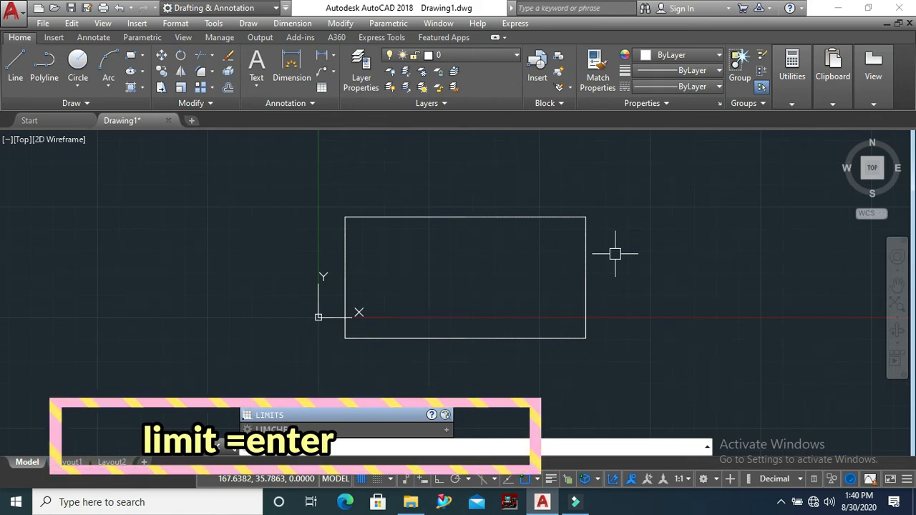
pyautogui.press('Return')
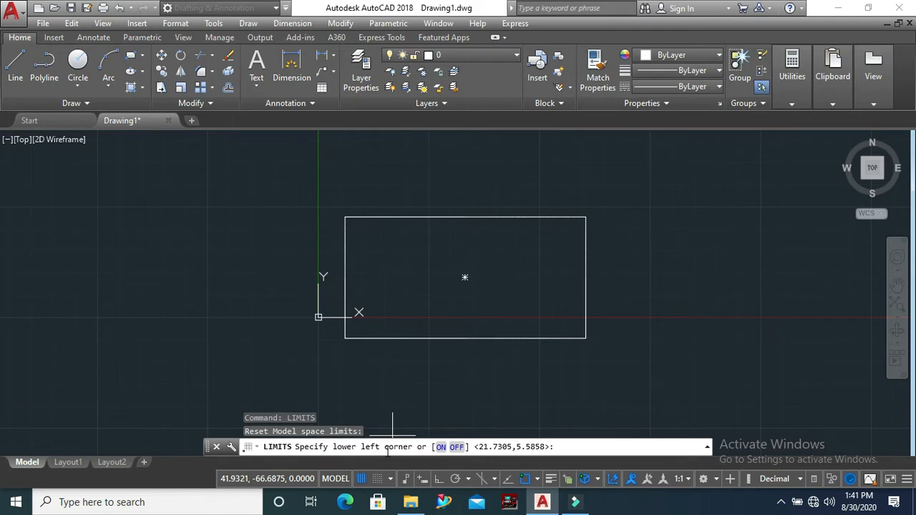
pyautogui.click(344, 338)
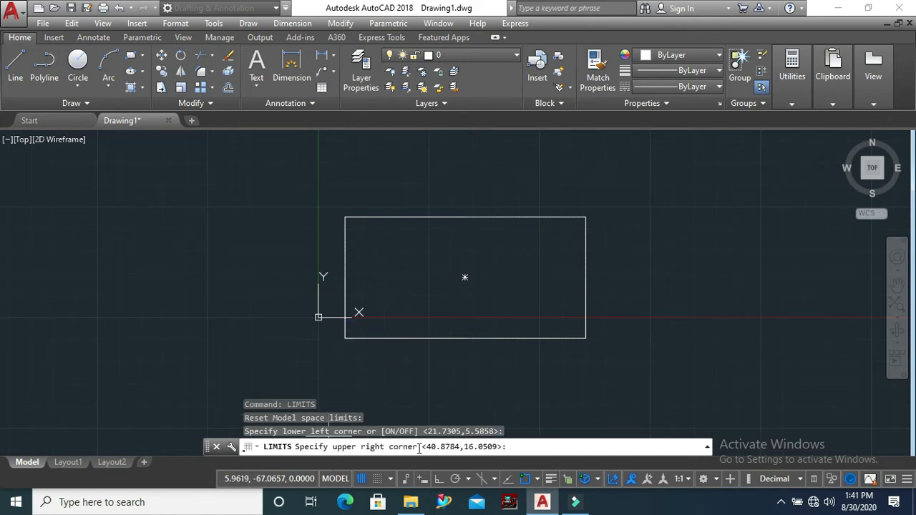
pyautogui.click(585, 217)
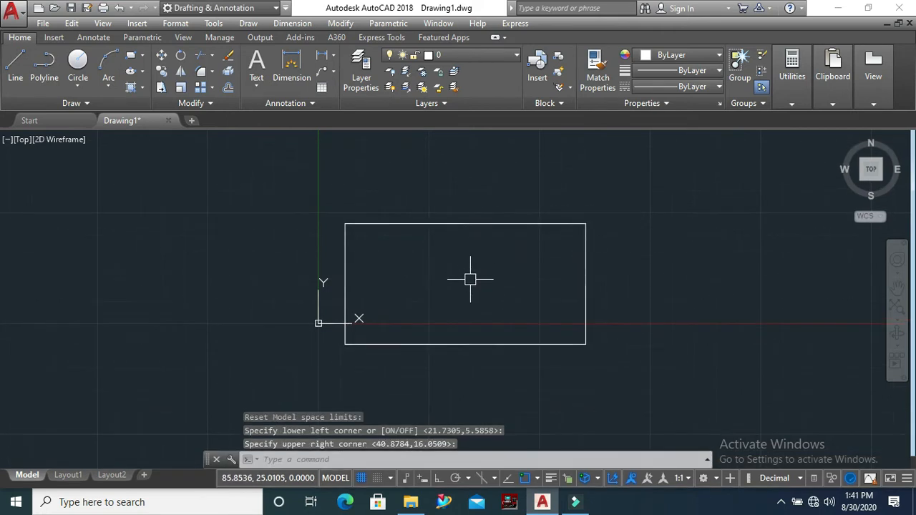
# - Draw a zigzag chain of lines starting inside the rectangle and continuing past its right edge up to above its upper-right corner
pyautogui.scroll(-2, 383, 230)
pyautogui.scroll(2, 540, 275)
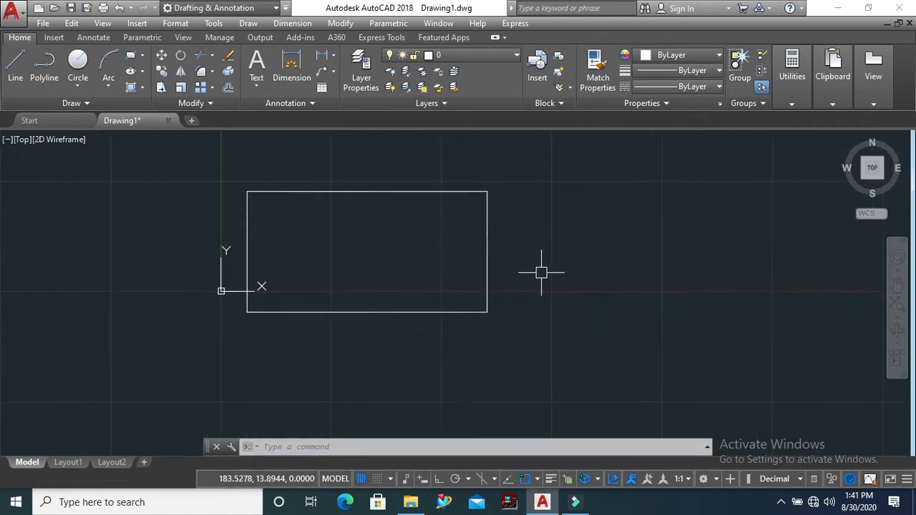
pyautogui.click(17, 65)
pyautogui.click(364, 221)
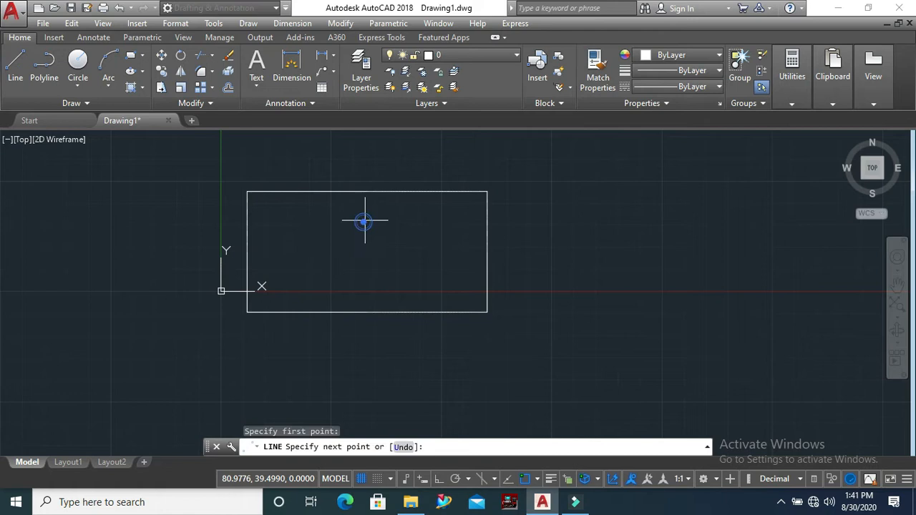
pyautogui.click(427, 221)
pyautogui.click(427, 264)
pyautogui.click(465, 251)
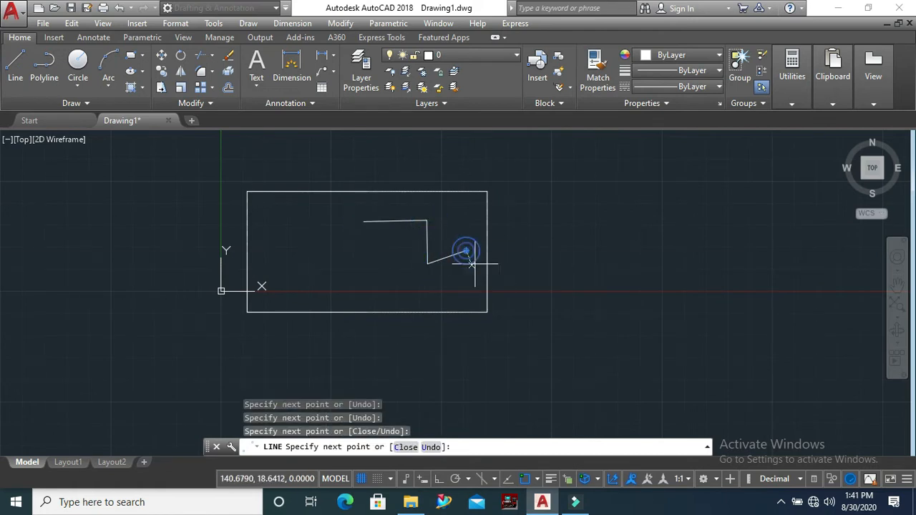
pyautogui.click(513, 272)
pyautogui.click(523, 226)
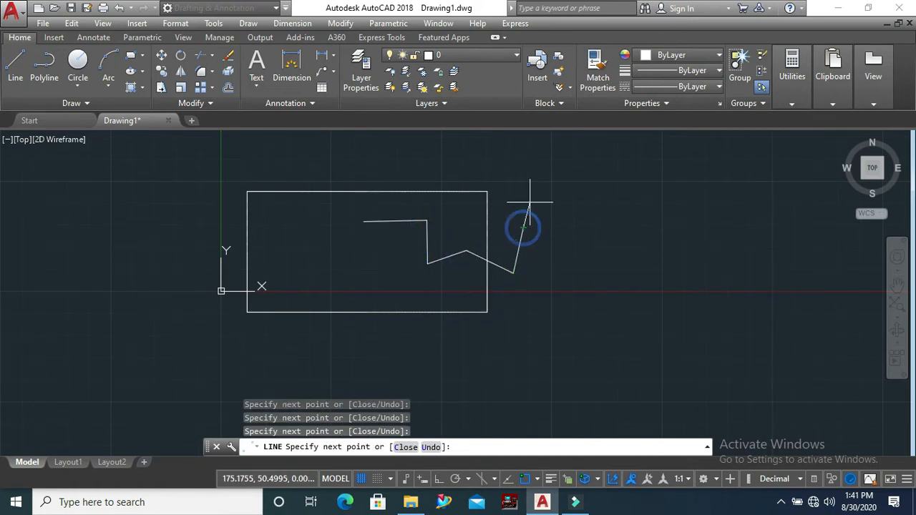
pyautogui.click(548, 212)
pyautogui.click(528, 192)
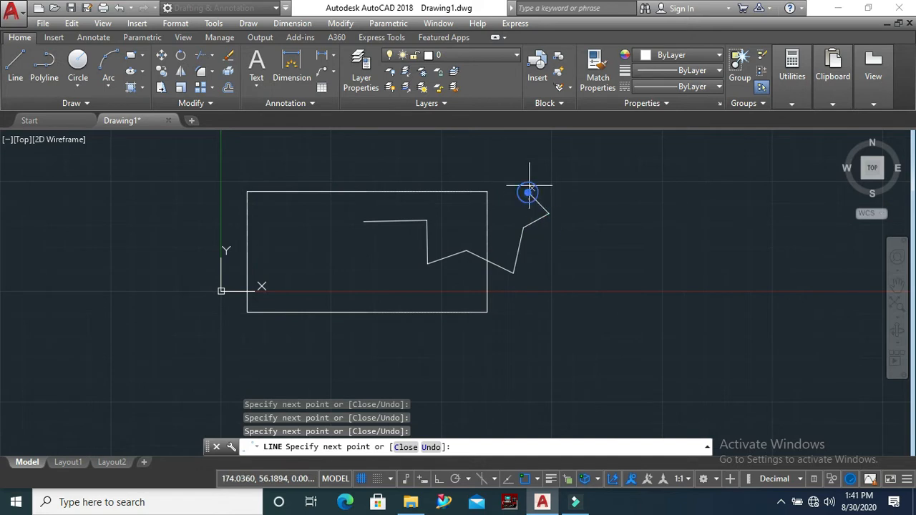
pyautogui.click(506, 168)
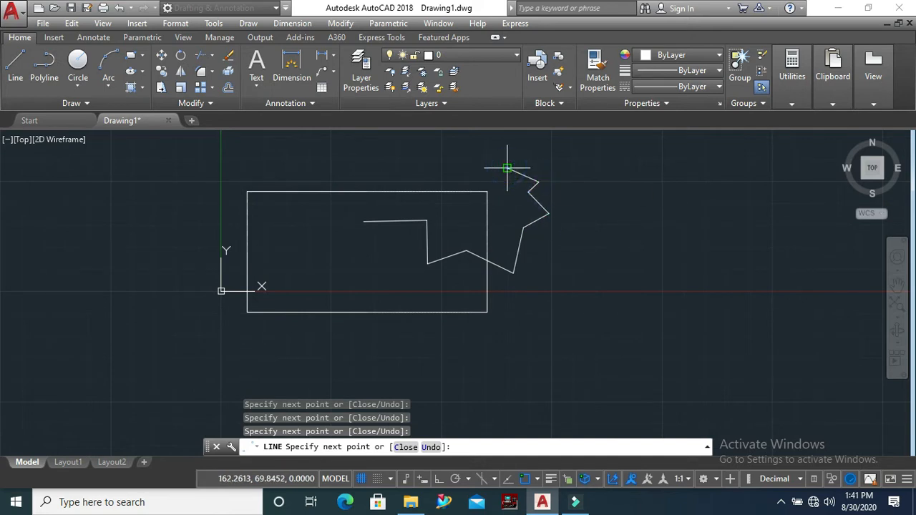
pyautogui.press('Escape')
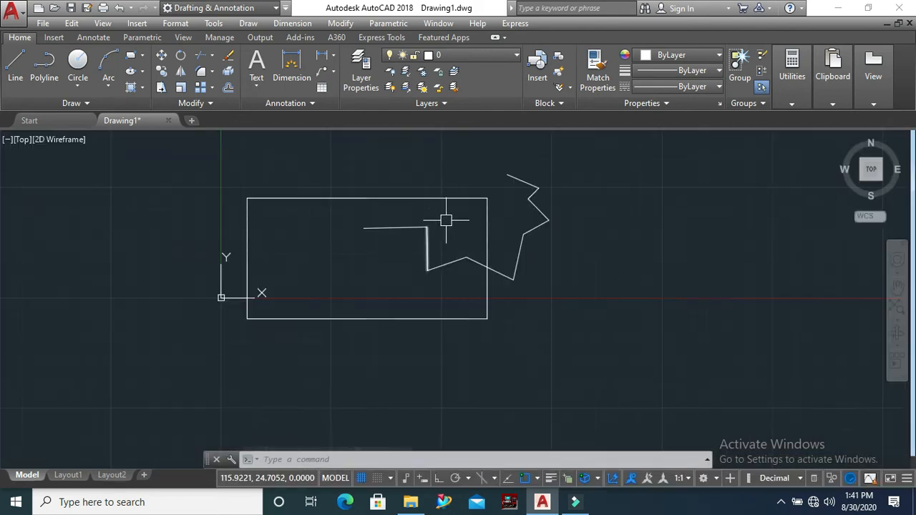
# - Turn on limits checking with the ON option of the LIMITS command
pyautogui.moveTo(369, 223)
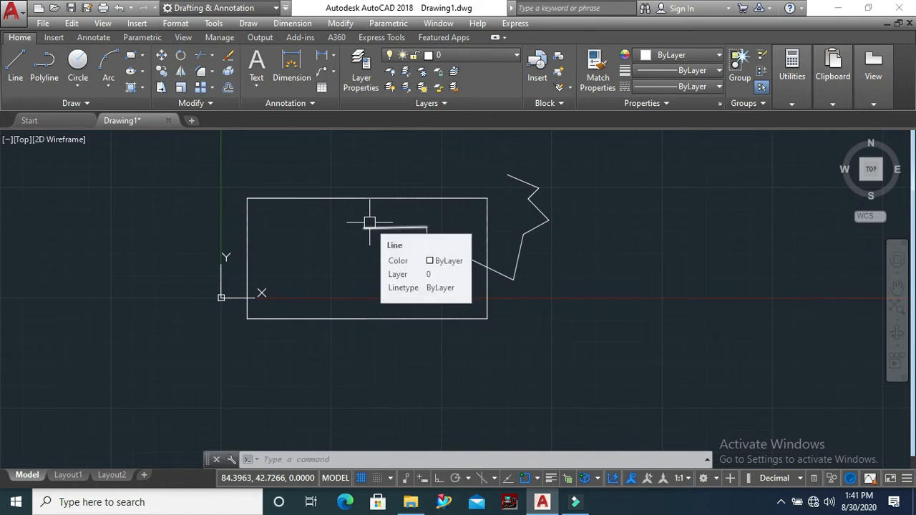
pyautogui.write('LI')
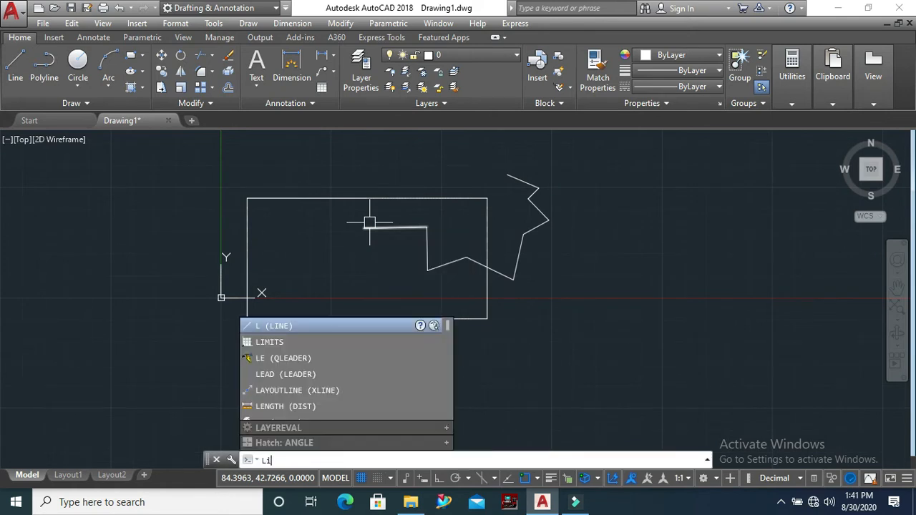
pyautogui.write('m')
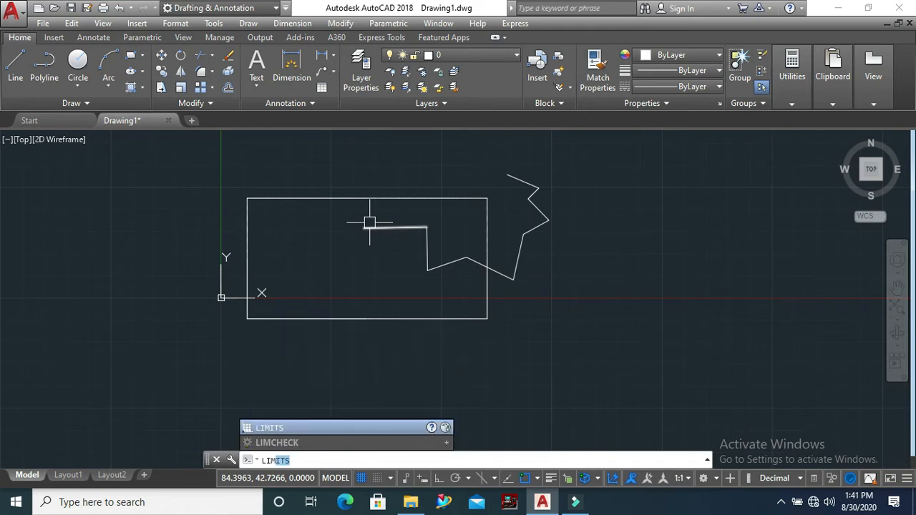
pyautogui.press('Return')
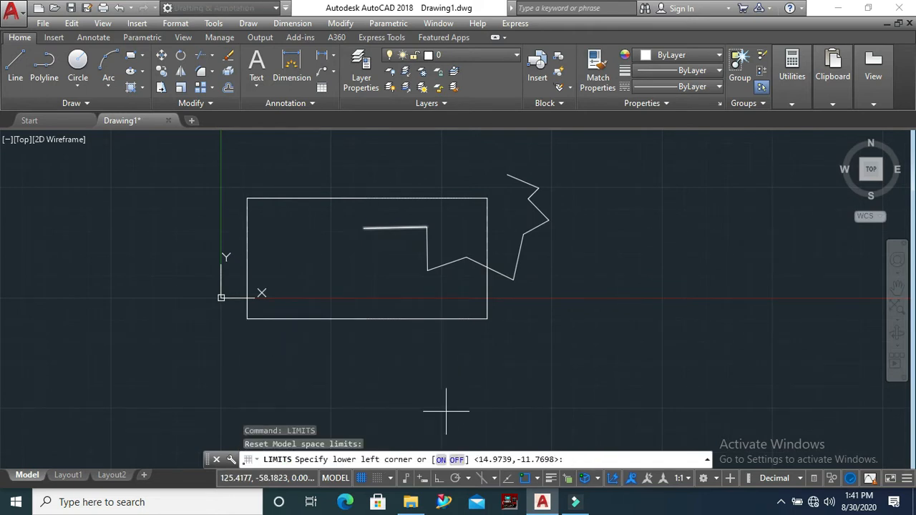
pyautogui.click(441, 459)
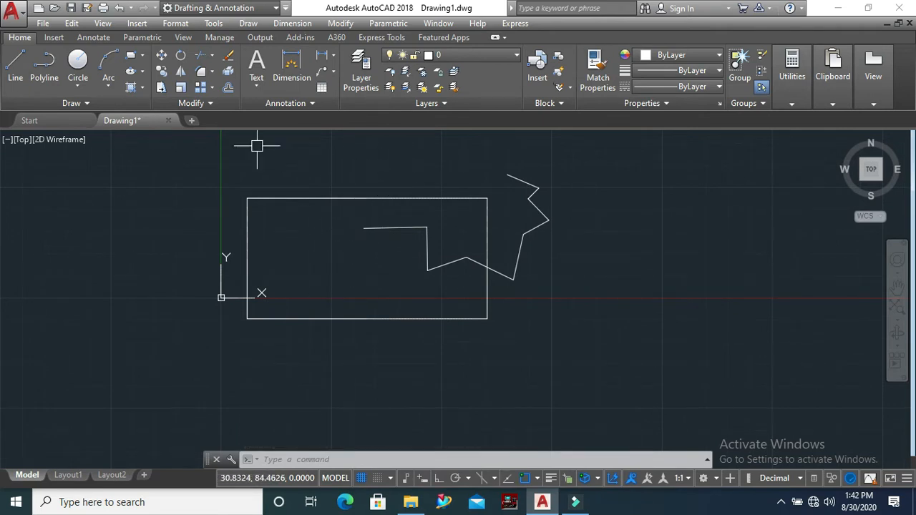
# - Draw a small circle inside the rectangle near its upper-left corner
pyautogui.click(79, 64)
pyautogui.click(292, 223)
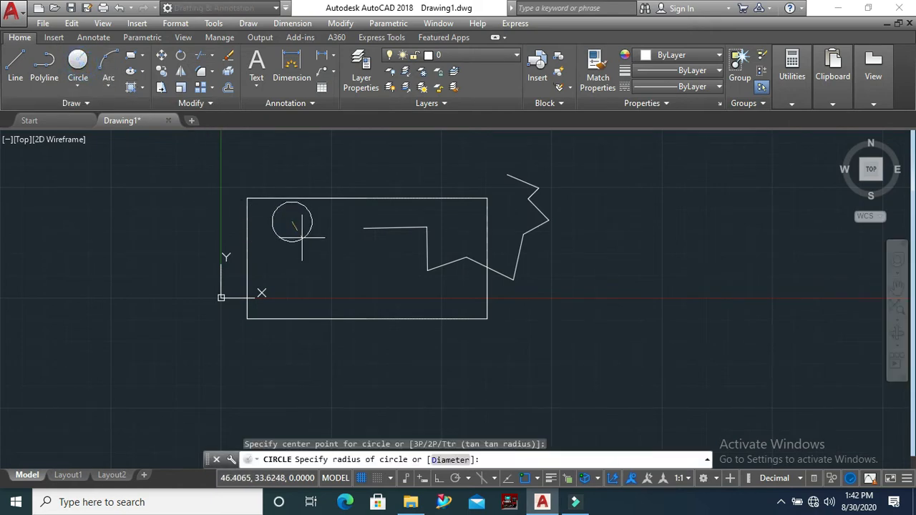
pyautogui.click(301, 241)
# - Try to centre a circle at points above the rectangle, and draw a smaller one inside it beside the first circle
pyautogui.click(79, 65)
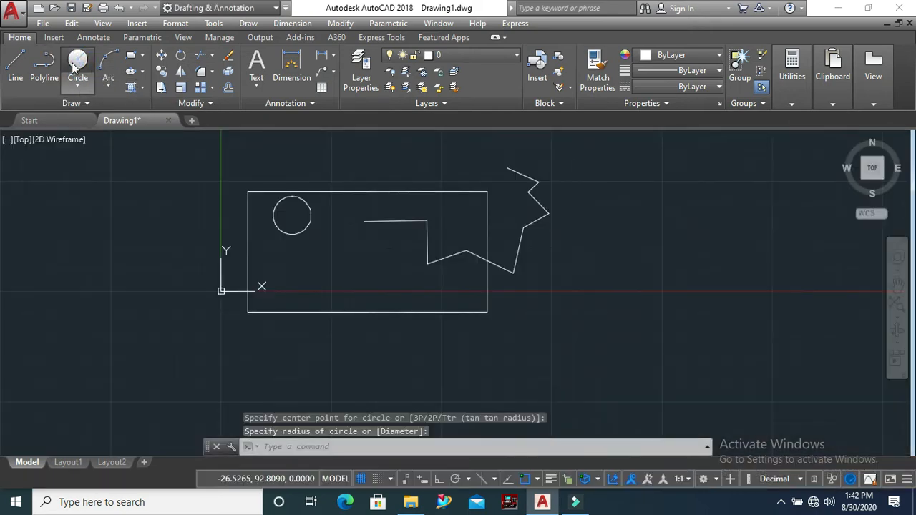
pyautogui.click(245, 156)
pyautogui.click(286, 163)
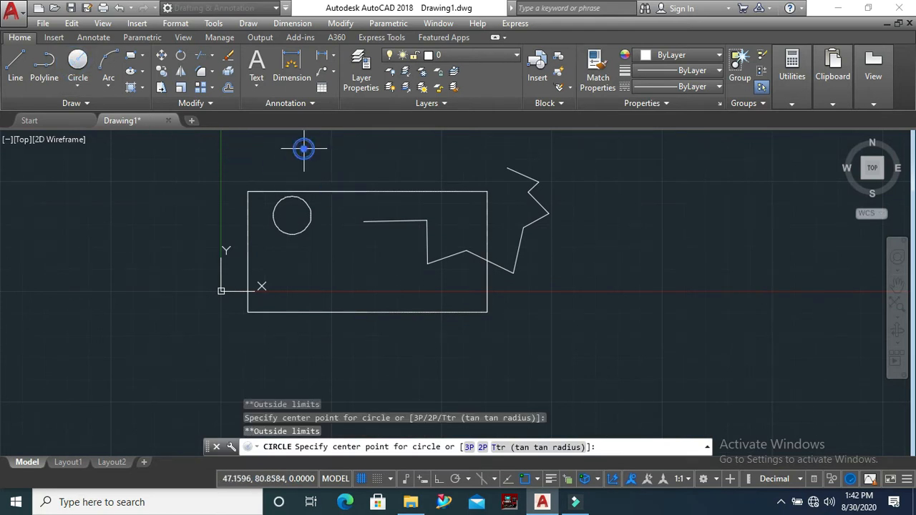
pyautogui.click(327, 232)
pyautogui.click(338, 226)
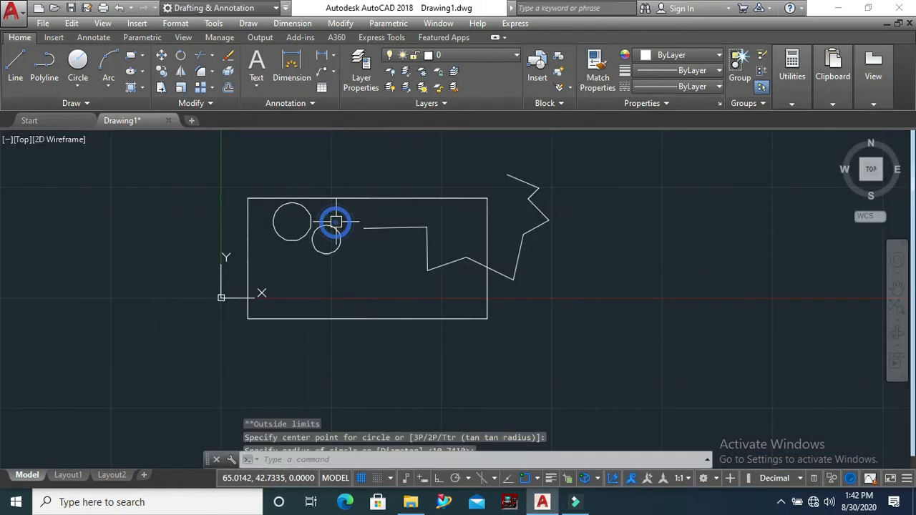
# - Draw a chain of lines around the circles inside the rectangle, trying several points beyond its left and top edges along the way
pyautogui.click(19, 74)
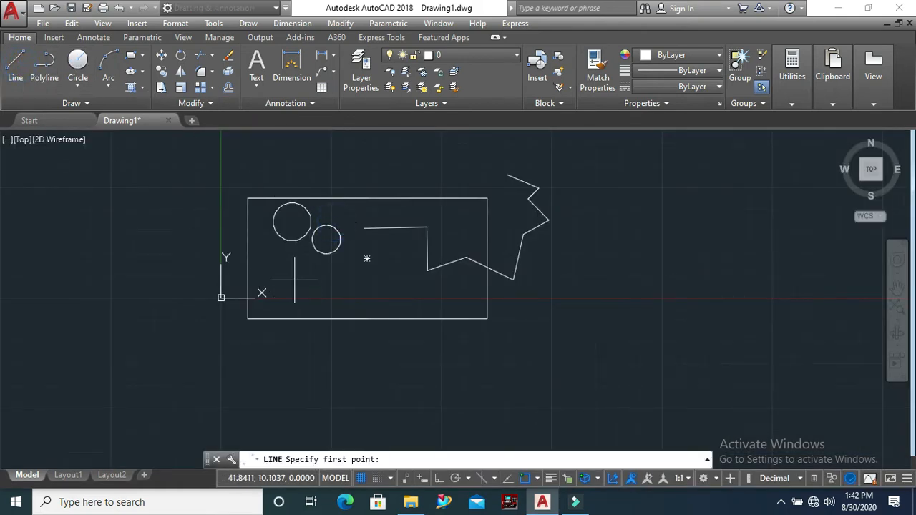
pyautogui.click(294, 280)
pyautogui.click(268, 265)
pyautogui.click(275, 247)
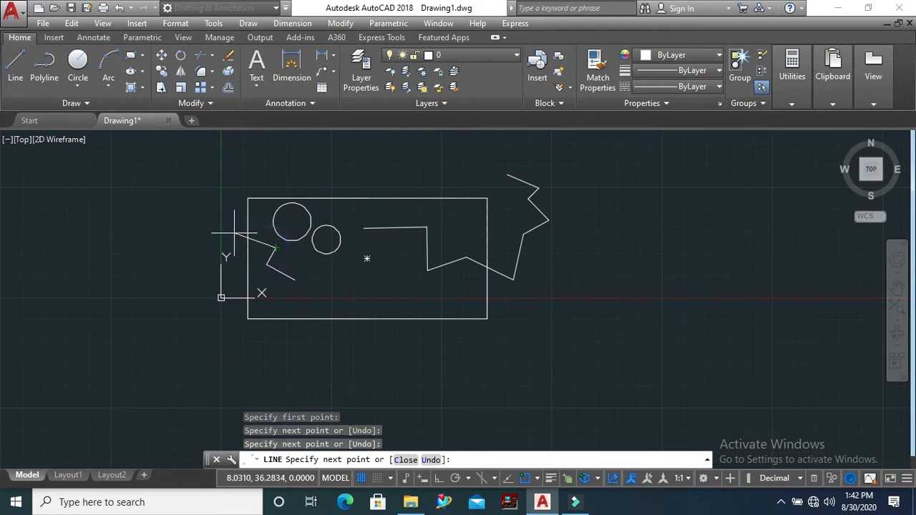
pyautogui.click(229, 226)
pyautogui.click(222, 278)
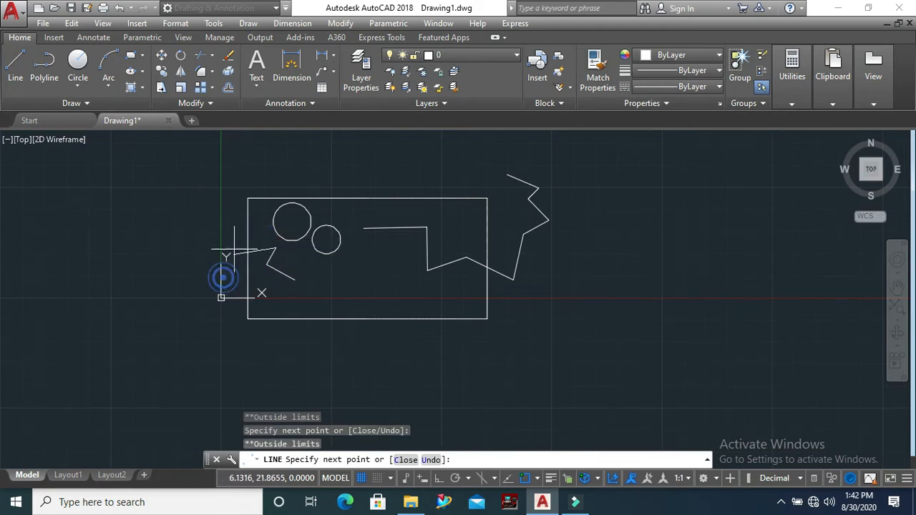
pyautogui.click(236, 213)
pyautogui.click(268, 171)
pyautogui.click(317, 179)
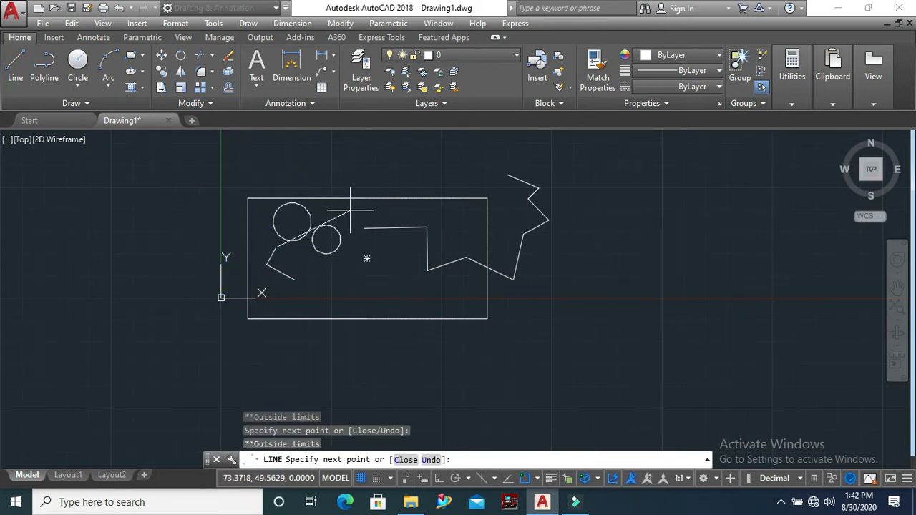
pyautogui.click(350, 211)
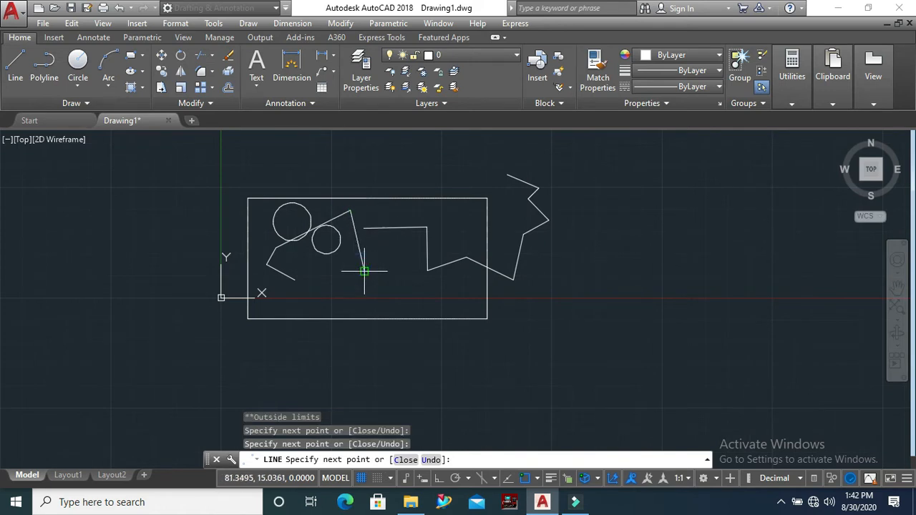
pyautogui.press('Escape')
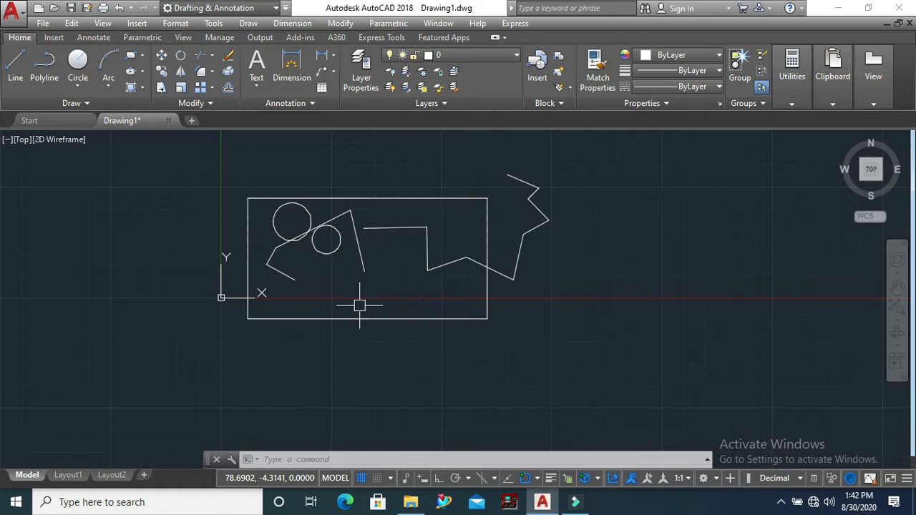
# - Turn off limits checking with the OFF option of the LIMITS command
pyautogui.write('l')
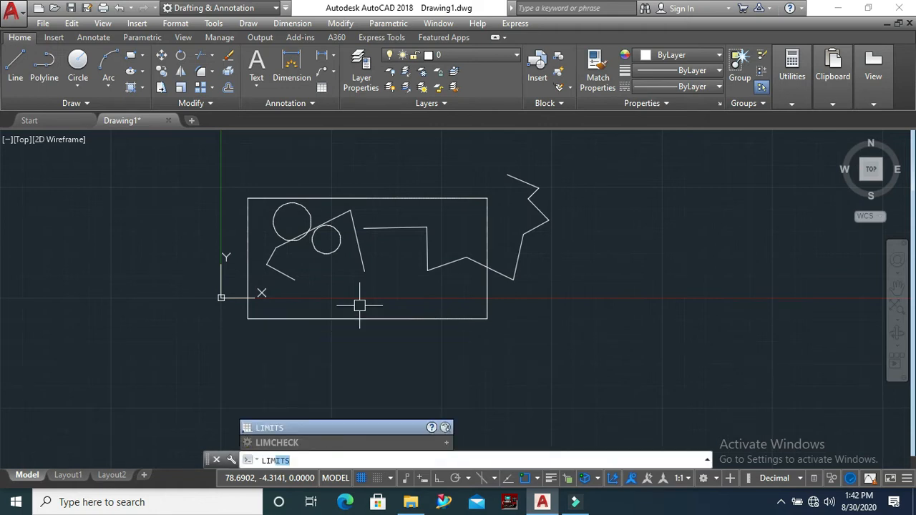
pyautogui.press('Return')
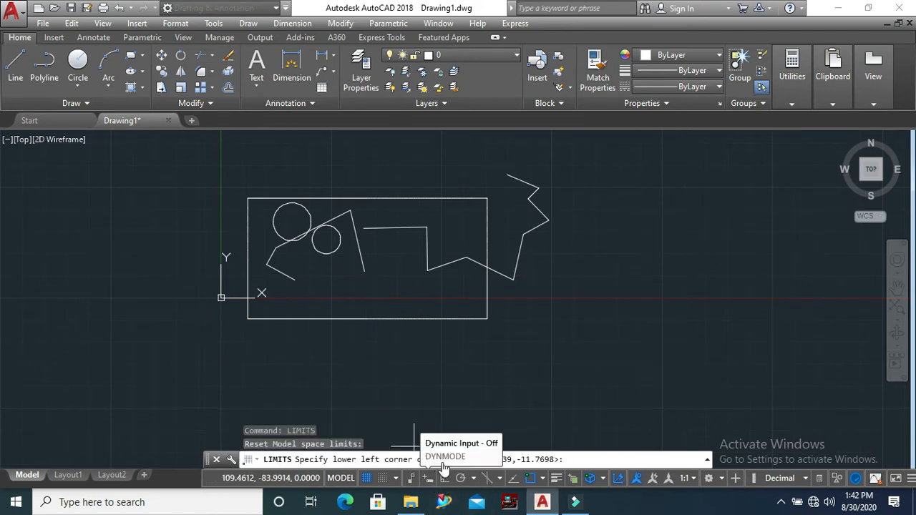
pyautogui.click(456, 460)
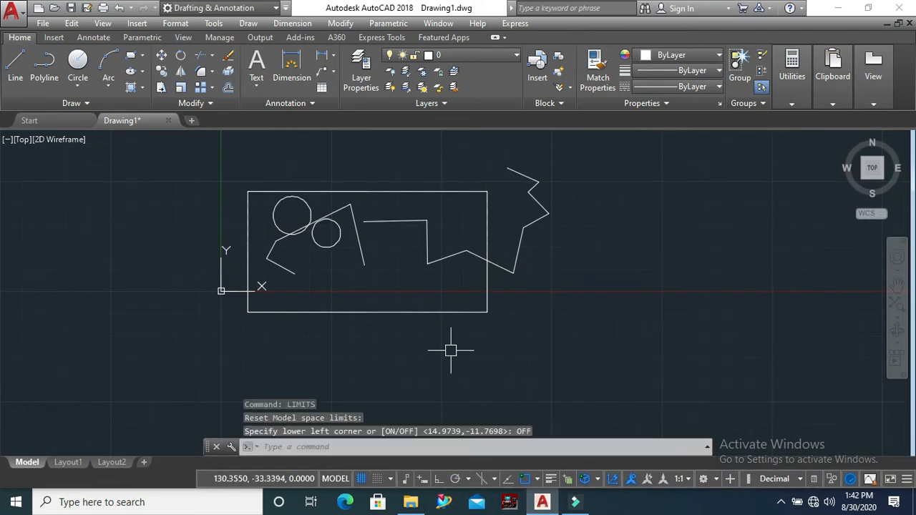
# - Erase the rectangle together with all the circles and lines
pyautogui.scroll(-3, 450, 347)
pyautogui.click(562, 211)
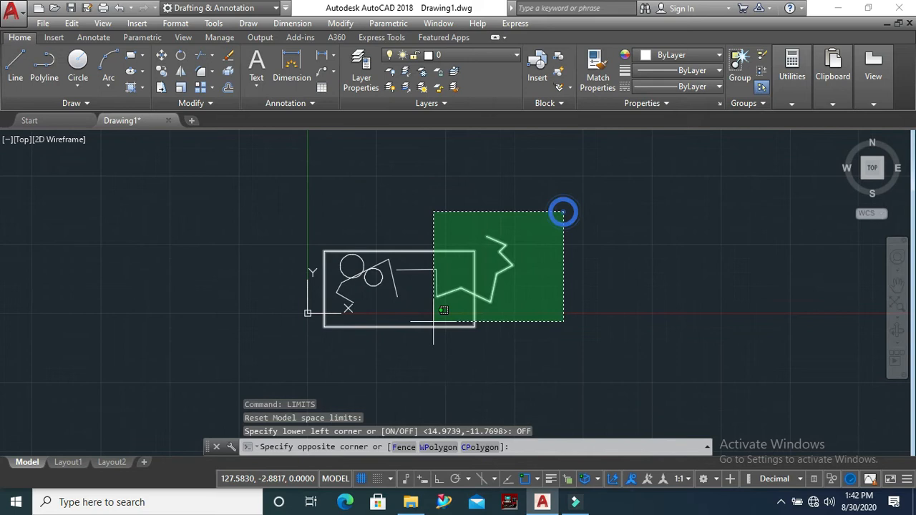
pyautogui.click(264, 349)
pyautogui.press('Delete')
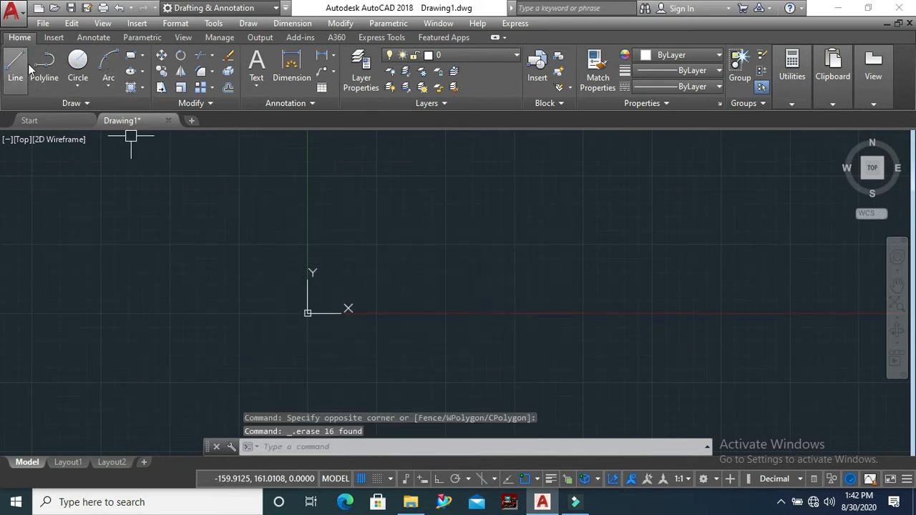
# - Draw a wide rectangle across the X axis, with its upper-left corner just beyond the Y axis
pyautogui.scroll(-1, 194, 281)
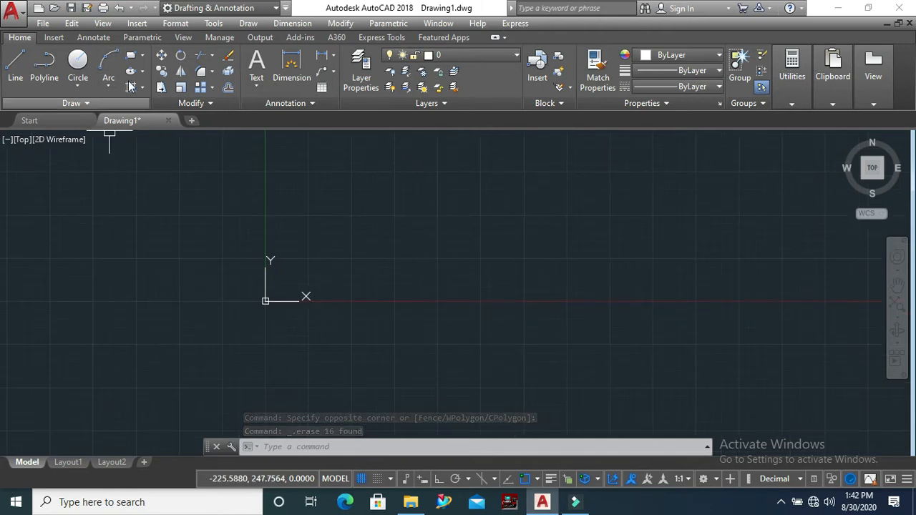
pyautogui.click(131, 55)
pyautogui.click(293, 244)
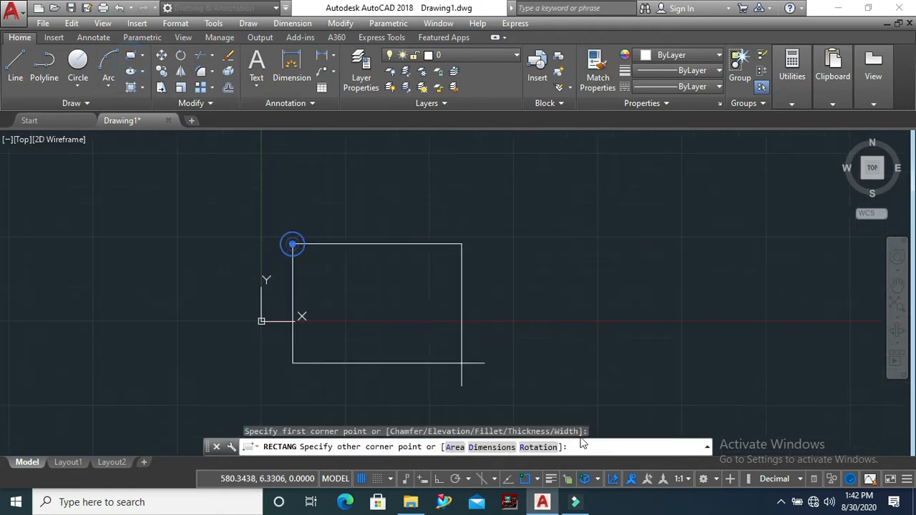
pyautogui.click(744, 412)
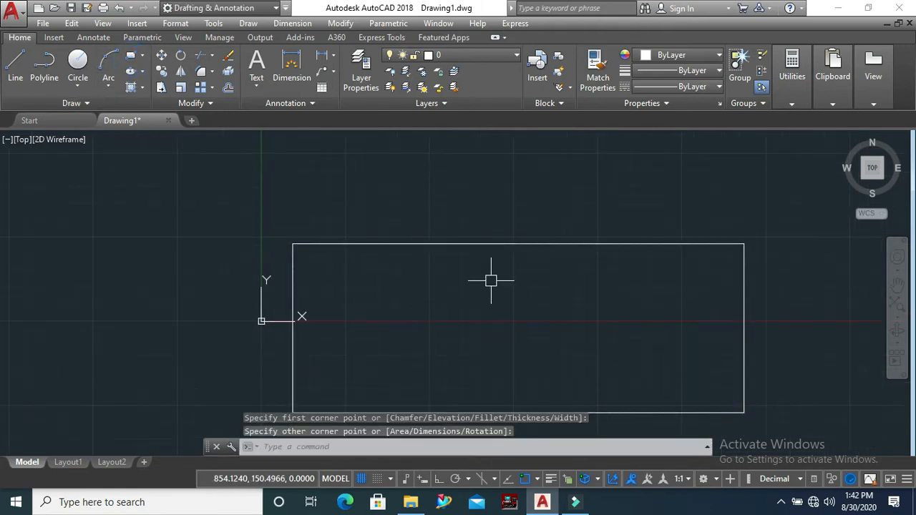
# - Draw a horizontal line 4 units long just above the rectangle's upper-left corner, with ortho on
pyautogui.click(15, 66)
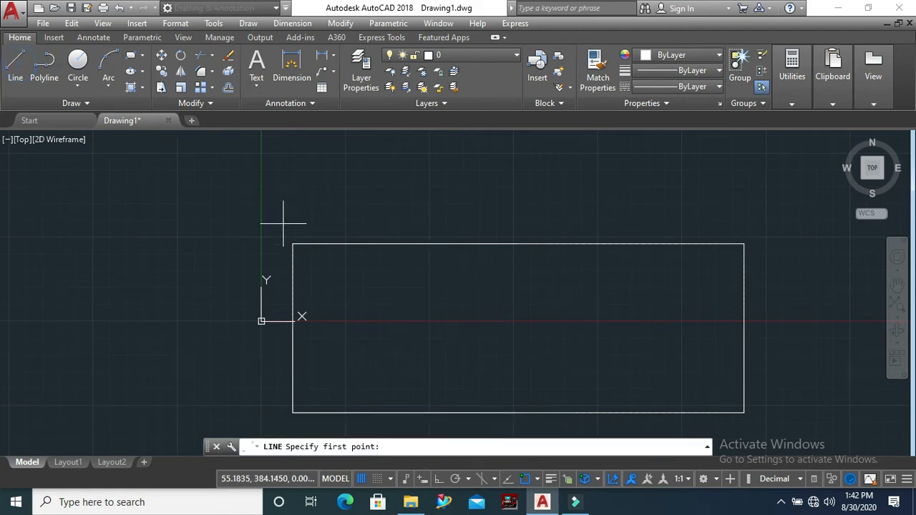
pyautogui.click(304, 230)
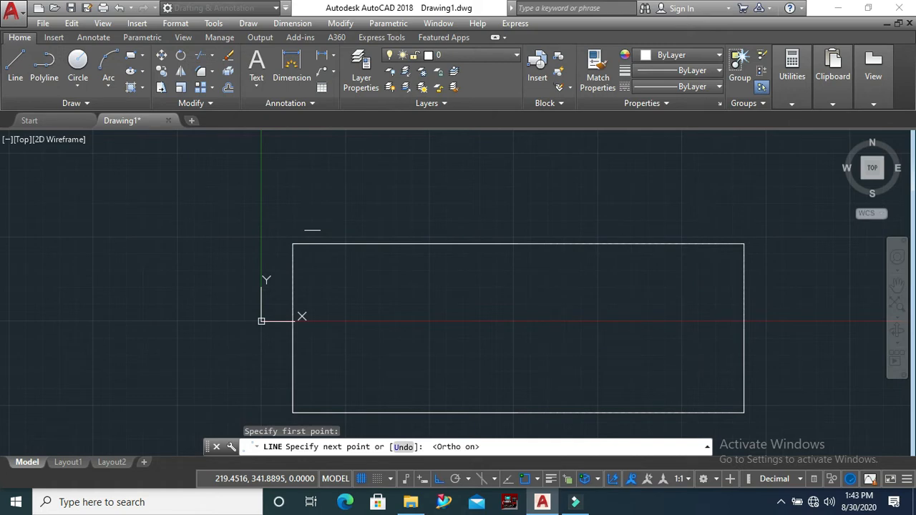
pyautogui.write('4')
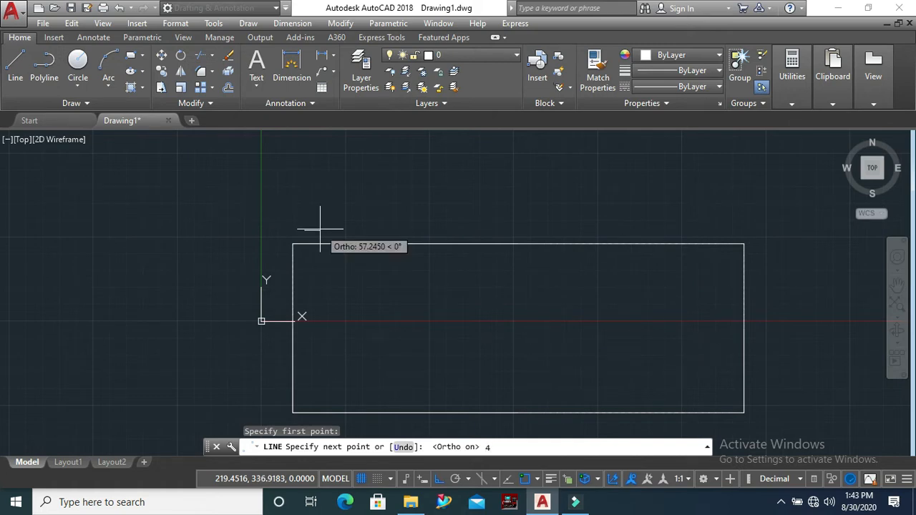
pyautogui.press('Return')
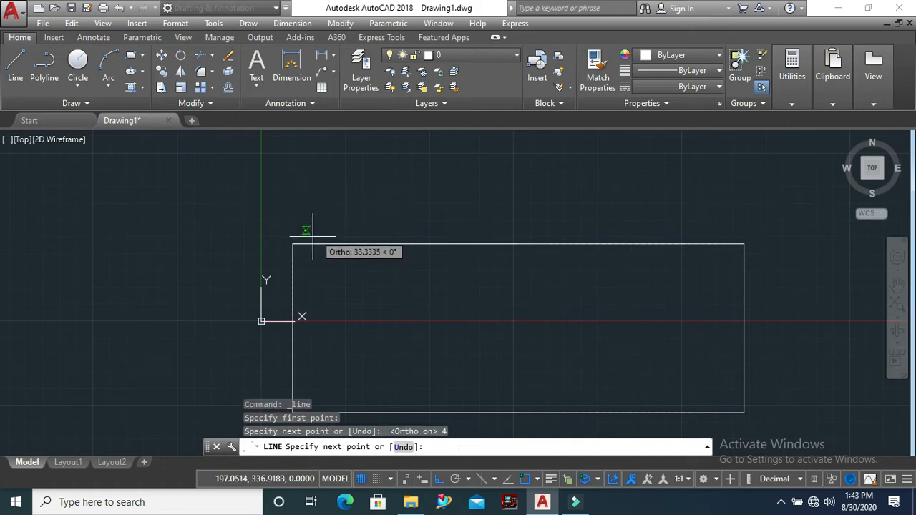
pyautogui.press('Escape')
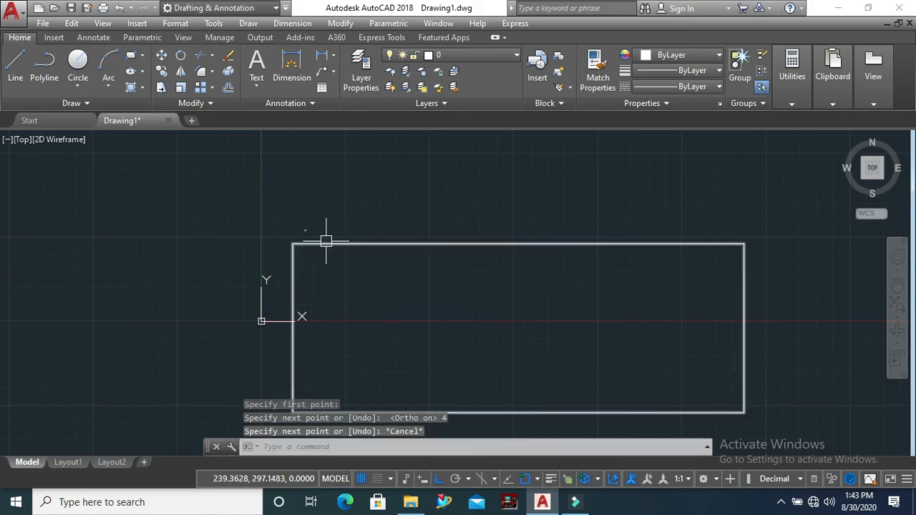
# - Examine the size of the short line above the rectangle's corner compared with the rectangle
pyautogui.scroll(3, 304, 228)
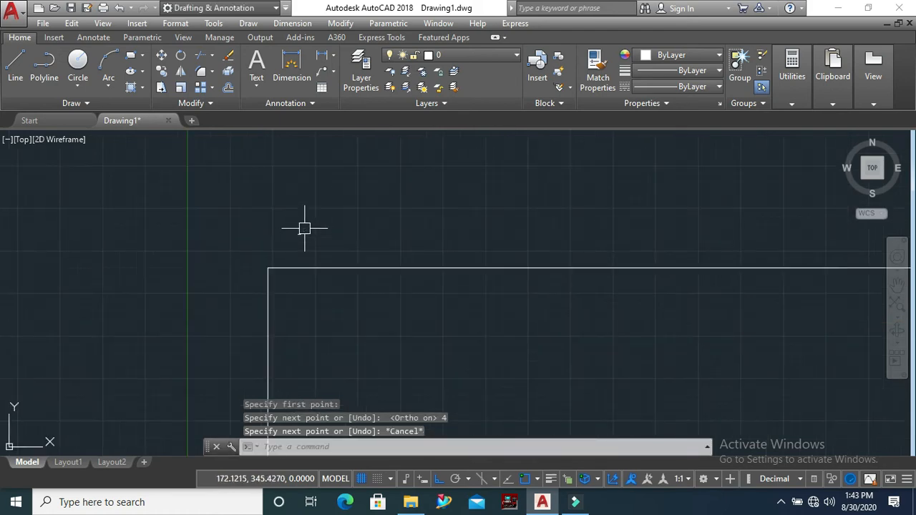
pyautogui.scroll(7, 304, 228)
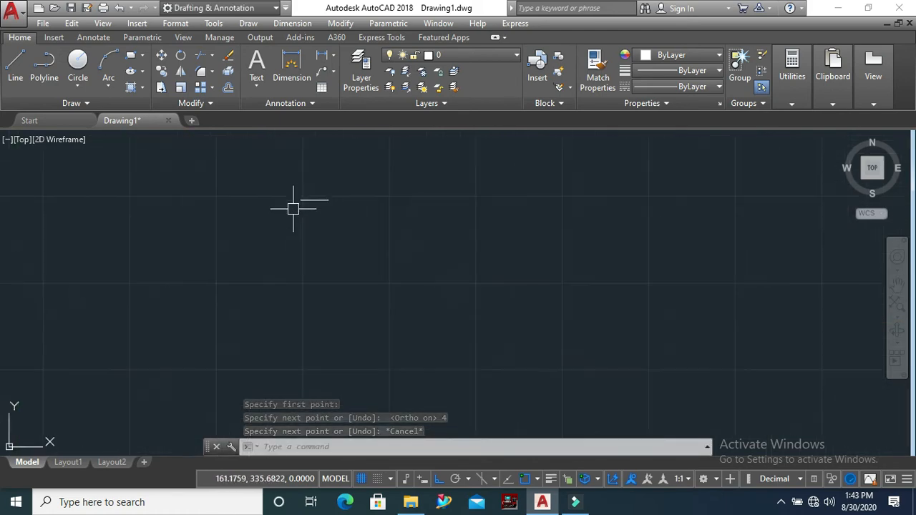
pyautogui.scroll(3, 298, 205)
pyautogui.scroll(-8, 294, 206)
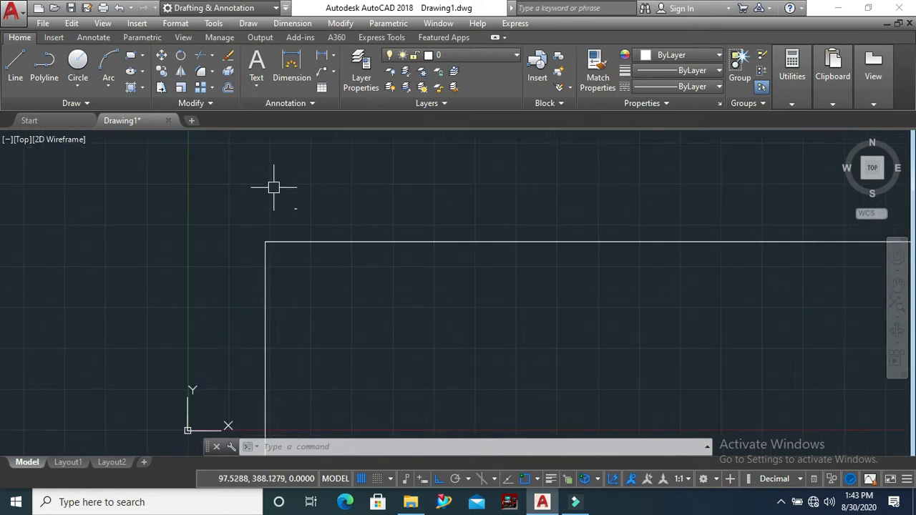
pyautogui.scroll(-2, 376, 225)
pyautogui.scroll(-2, 336, 214)
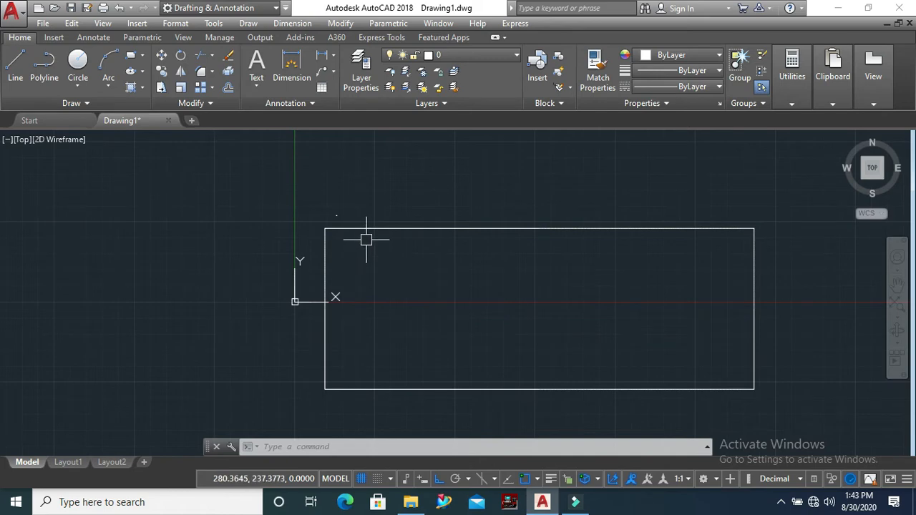
pyautogui.scroll(2, 342, 210)
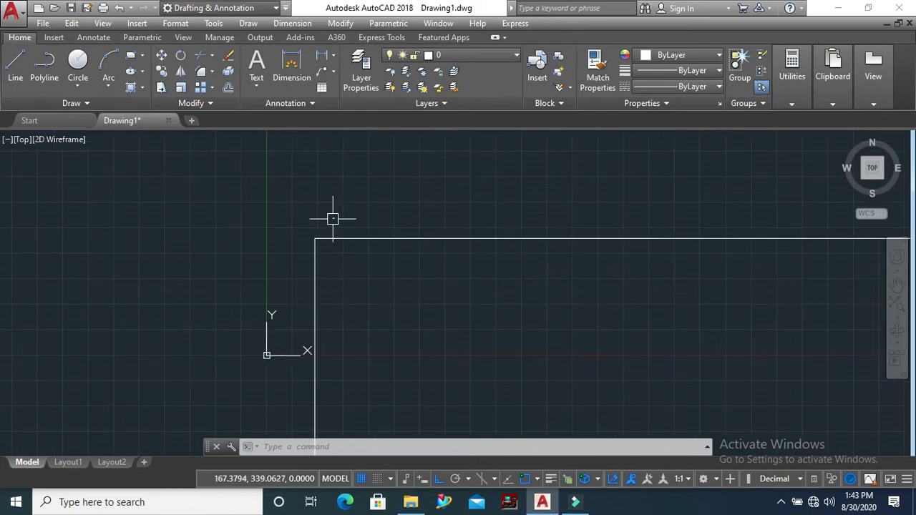
pyautogui.scroll(-4, 318, 221)
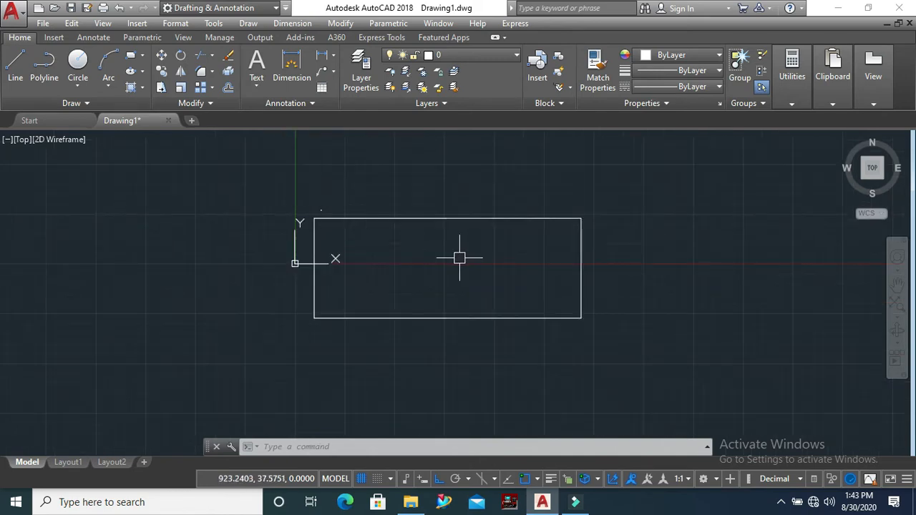
# - Erase the rectangle and the short line above it
pyautogui.click(610, 185)
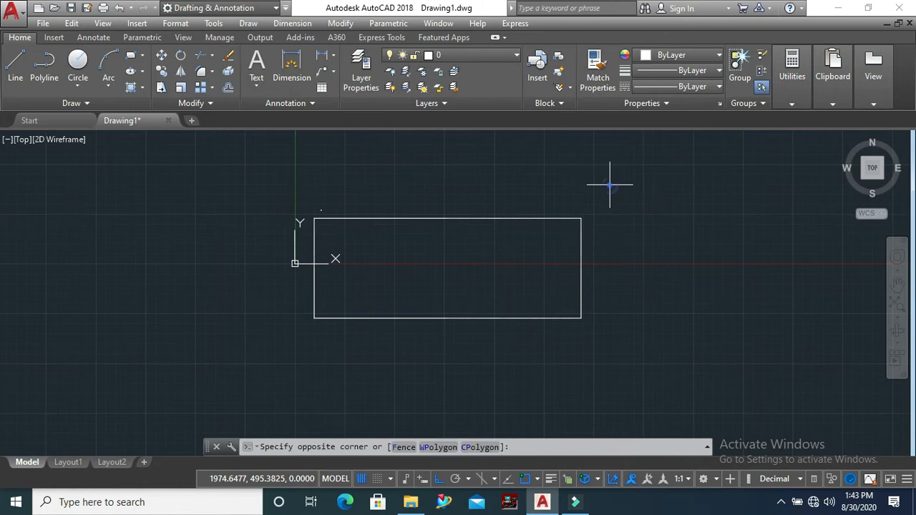
pyautogui.click(289, 361)
pyautogui.press('Delete')
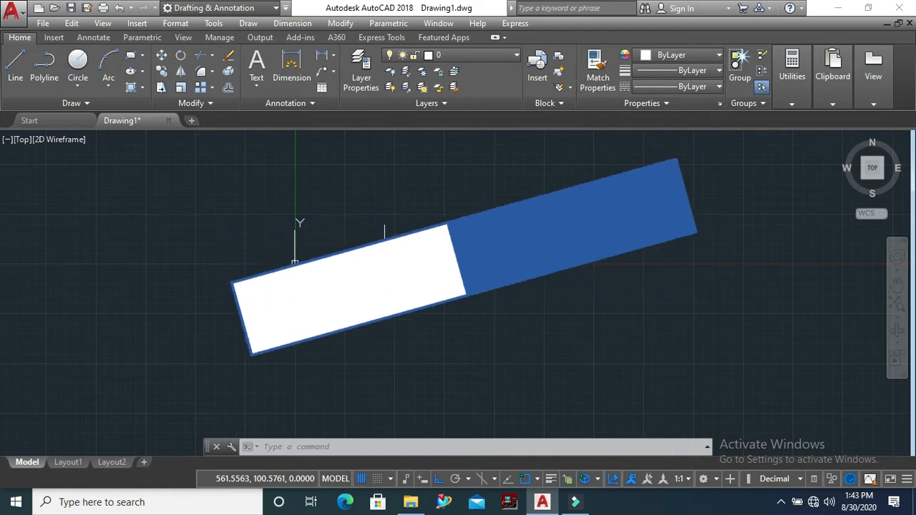
# - Set the drawing limits with a lower left corner of 0,0 and an upper right corner of 297,210, and turn limits checking on
pyautogui.scroll(-2, 371, 336)
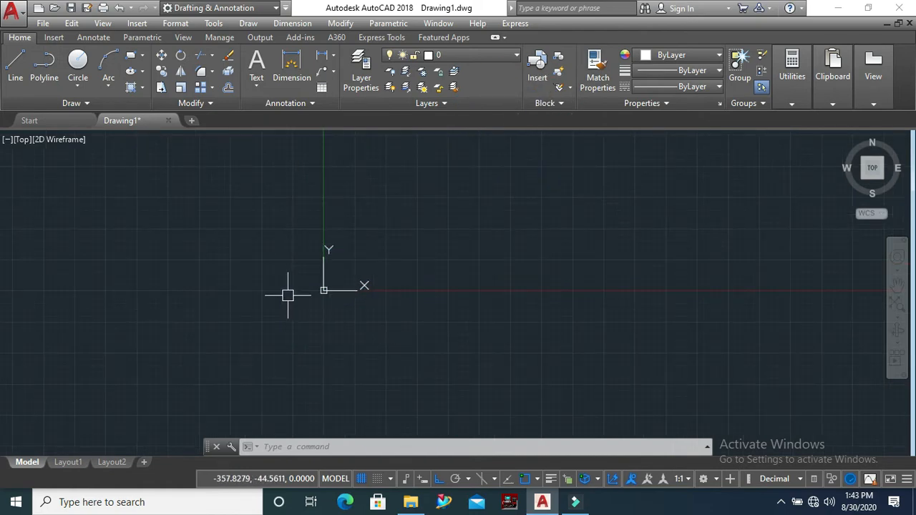
pyautogui.scroll(-2, 255, 373)
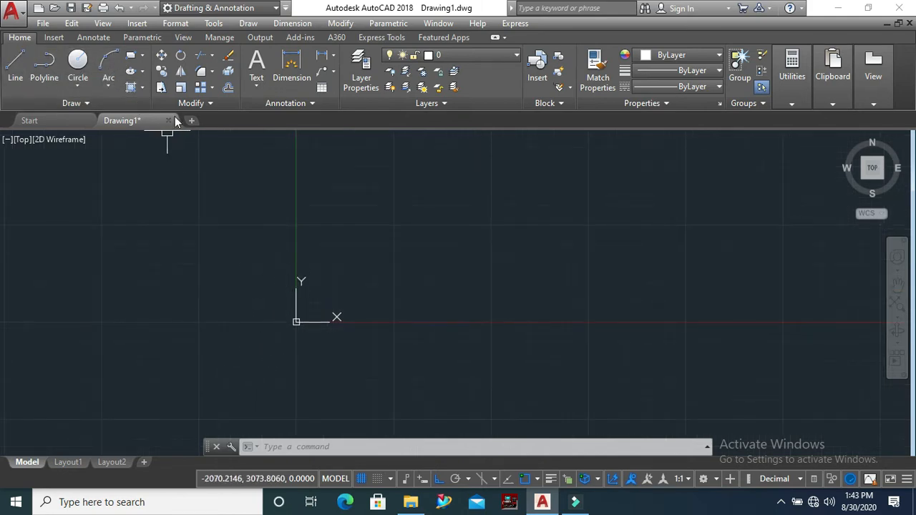
pyautogui.moveTo(177, 123)
pyautogui.write('li')
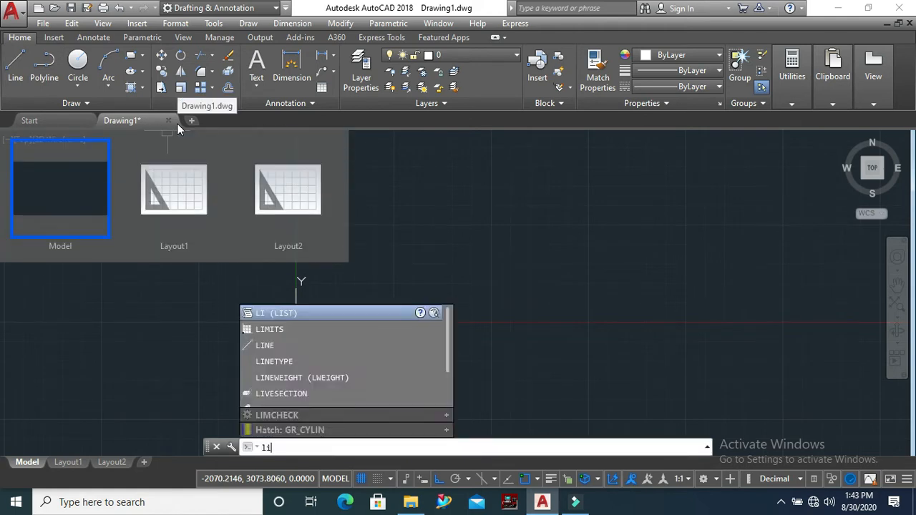
pyautogui.write('m')
pyautogui.press('Return')
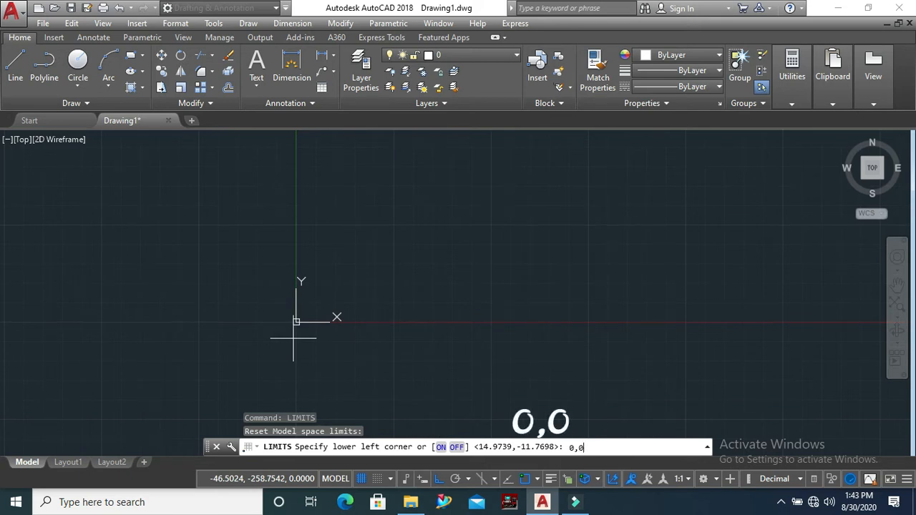
pyautogui.press('Return')
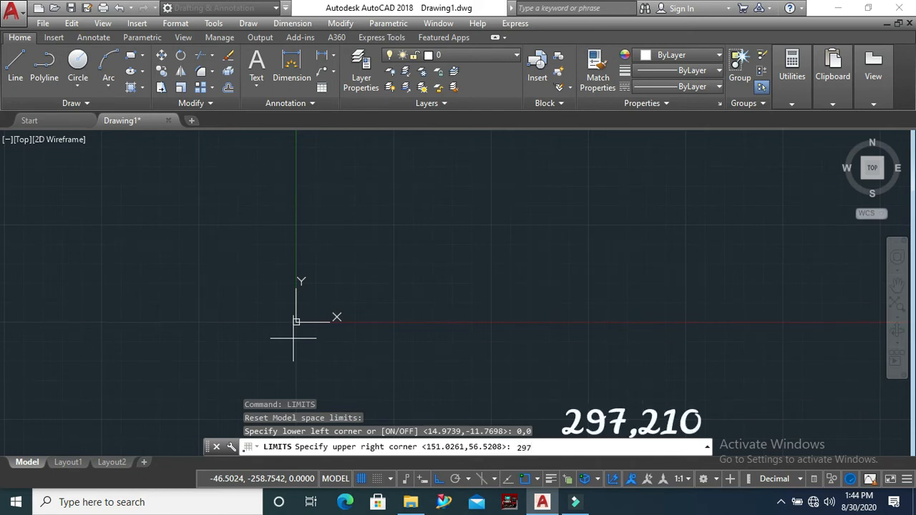
pyautogui.write('10')
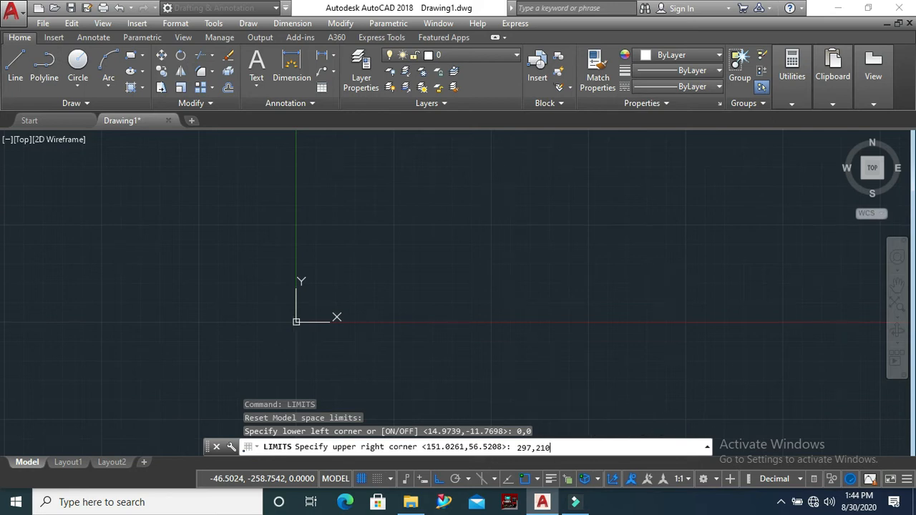
pyautogui.press('Return')
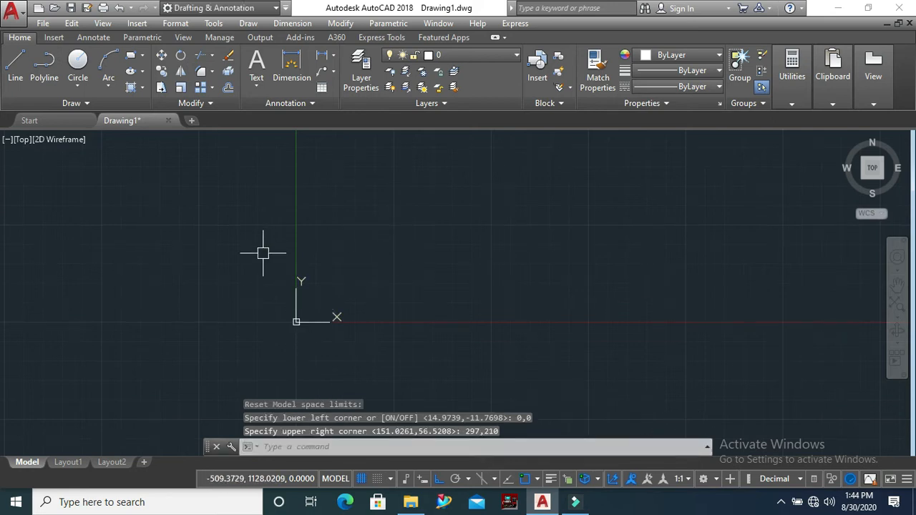
pyautogui.press('Return')
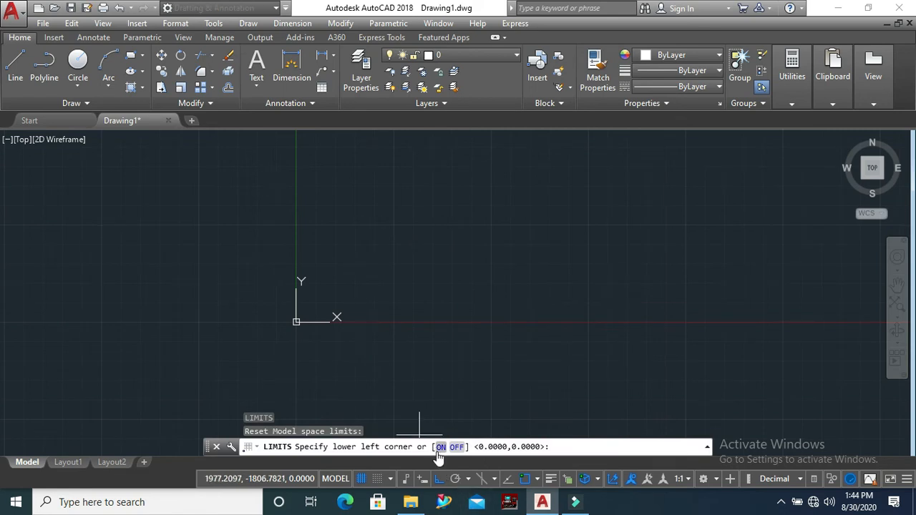
pyautogui.click(437, 447)
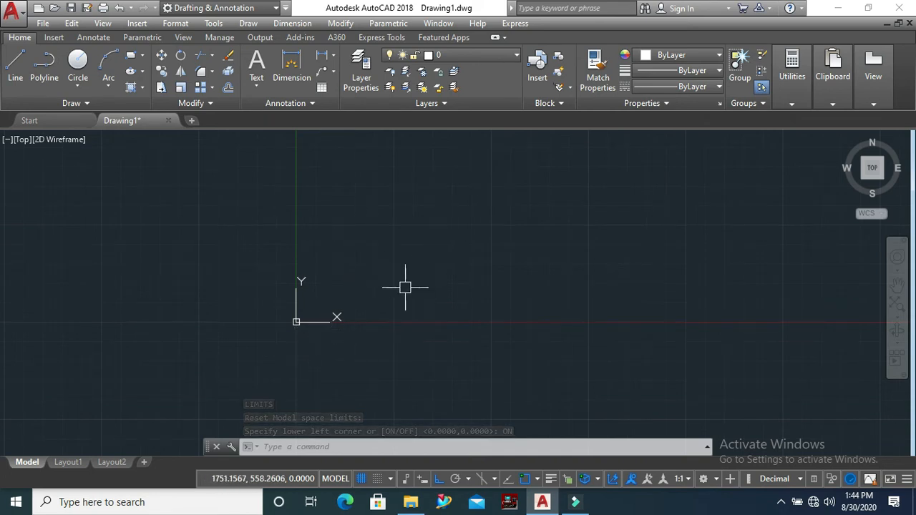
# - Try to start a line at various points on both sides of the Y axis, outside the drawing limits
pyautogui.click(15, 64)
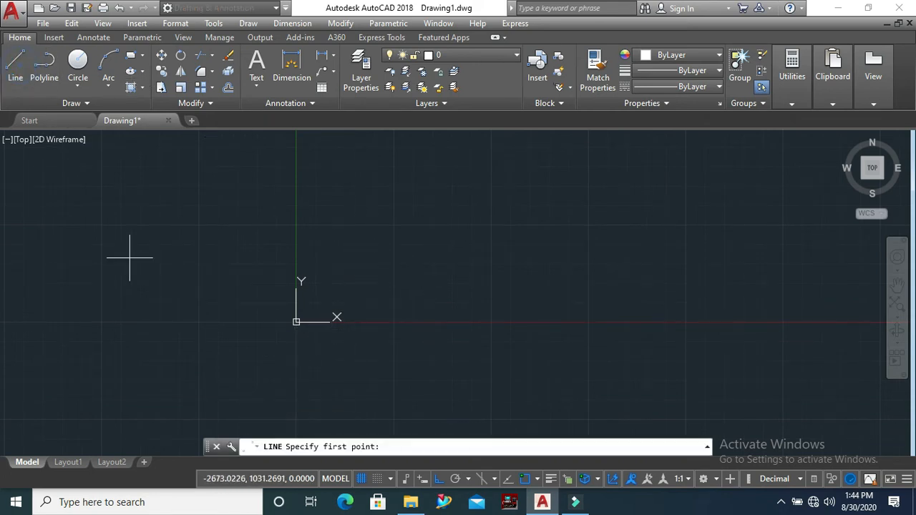
pyautogui.click(132, 251)
pyautogui.click(179, 207)
pyautogui.click(176, 282)
pyautogui.click(215, 315)
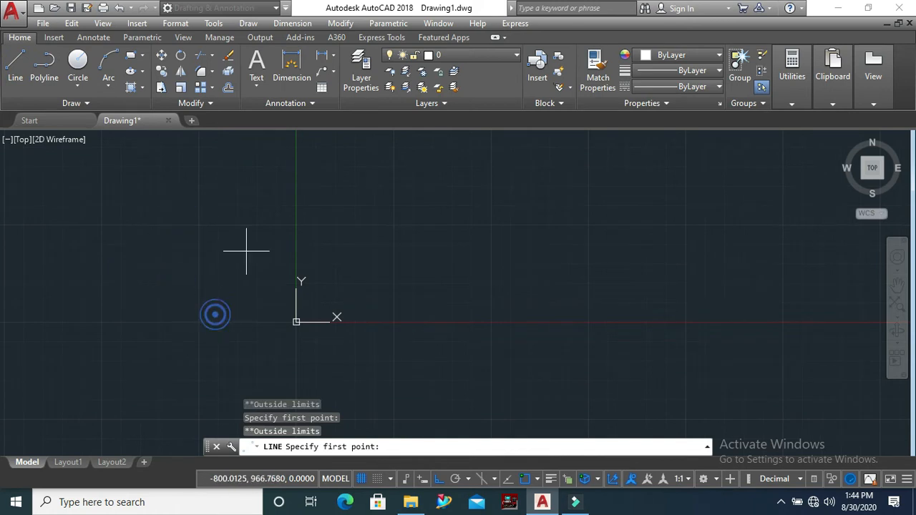
pyautogui.click(247, 250)
pyautogui.click(353, 261)
pyautogui.click(378, 220)
pyautogui.click(437, 218)
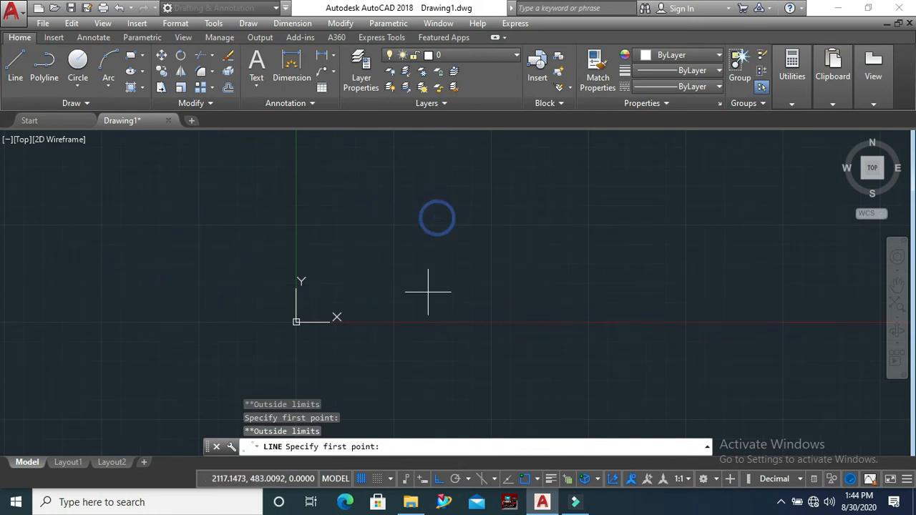
pyautogui.click(406, 207)
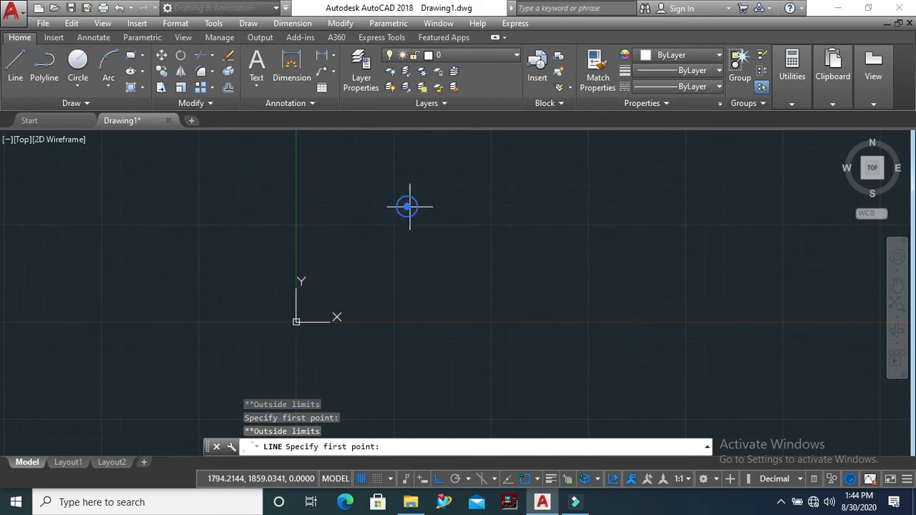
pyautogui.click(439, 268)
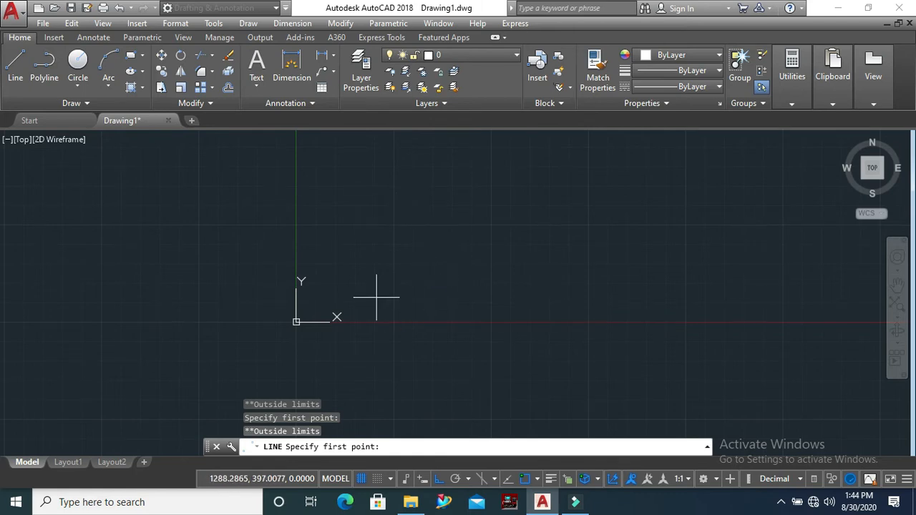
pyautogui.press('Escape')
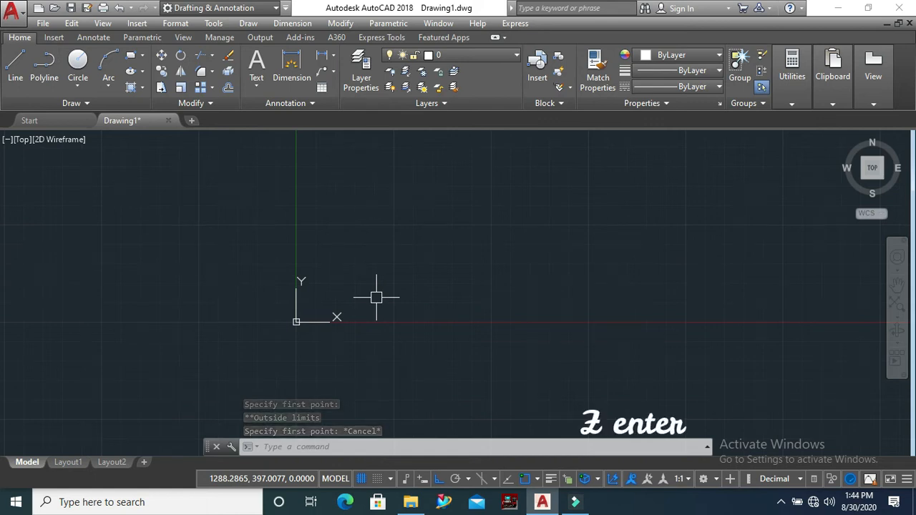
# - Fit the view to the drawing limits with the All option of the ZOOM command
pyautogui.write('z')
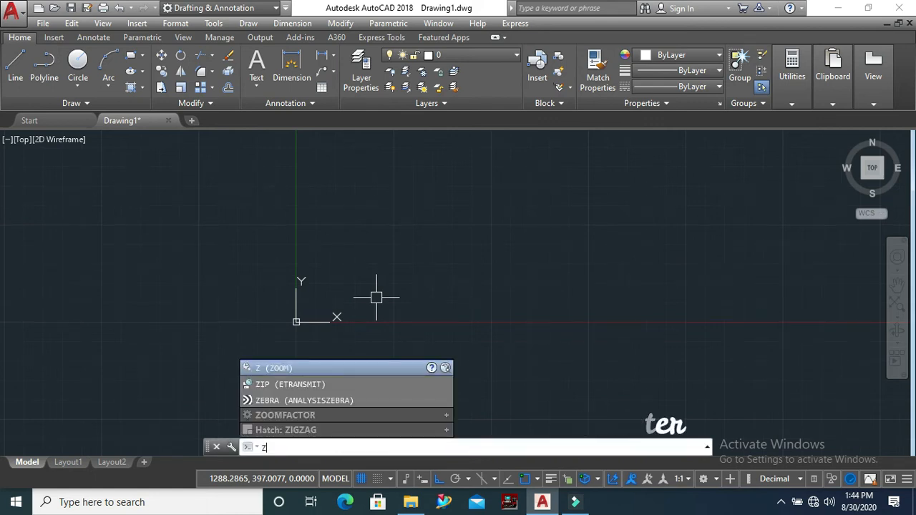
pyautogui.press('Return')
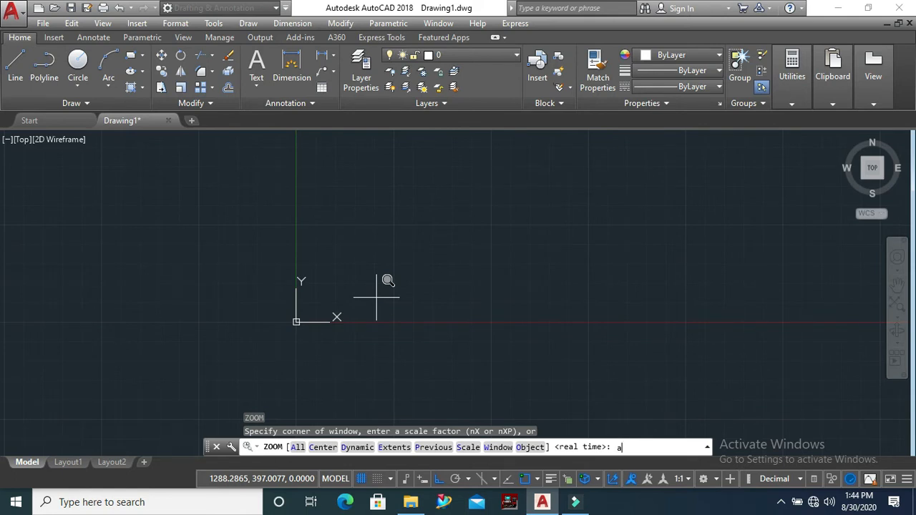
pyautogui.press('Return')
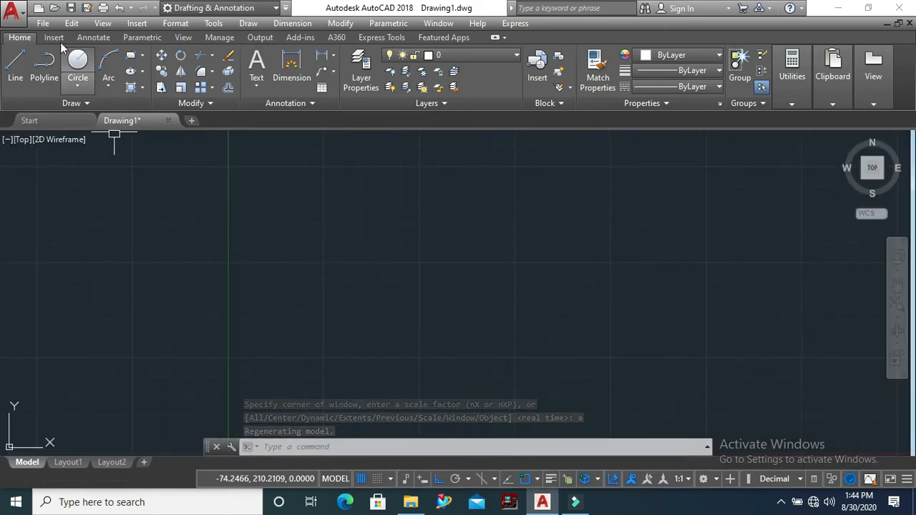
# - Draw a zigzag chain of five connected line segments inside the drawing limits, with Ortho mode off
pyautogui.click(16, 63)
pyautogui.click(244, 217)
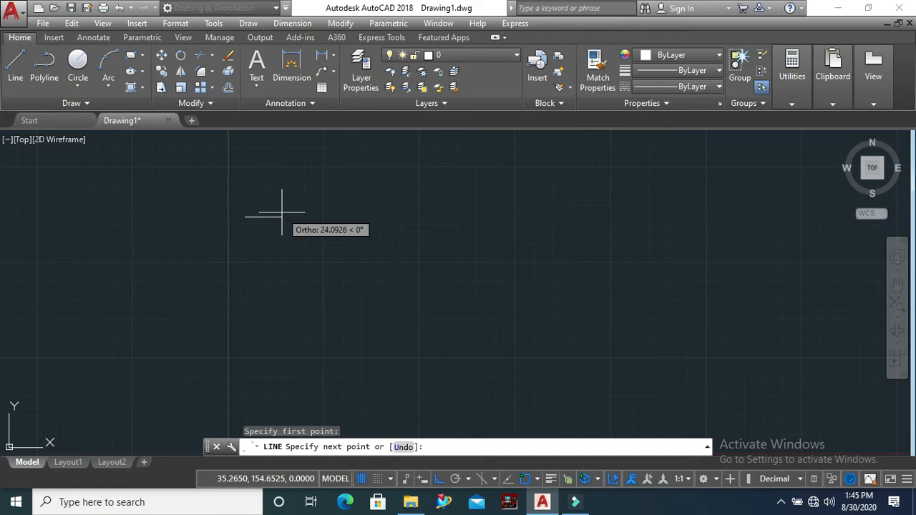
pyautogui.press('F8')
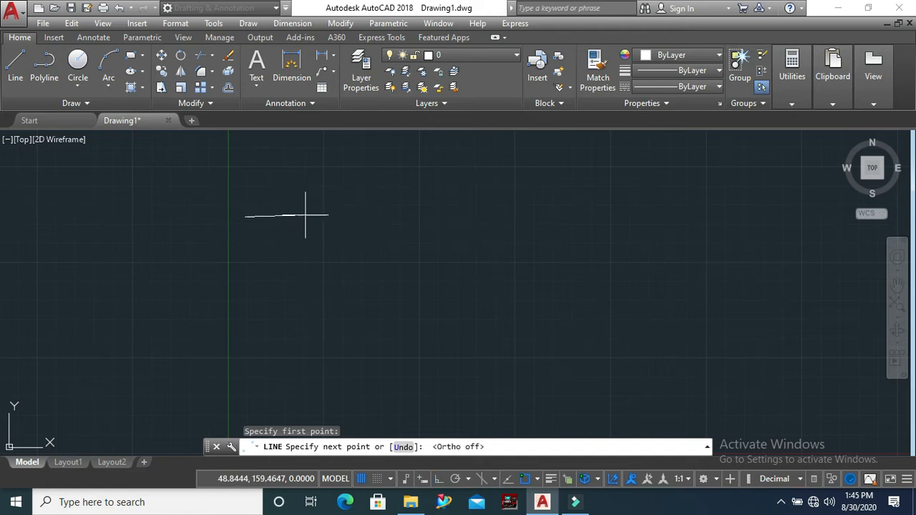
pyautogui.click(312, 208)
pyautogui.click(325, 150)
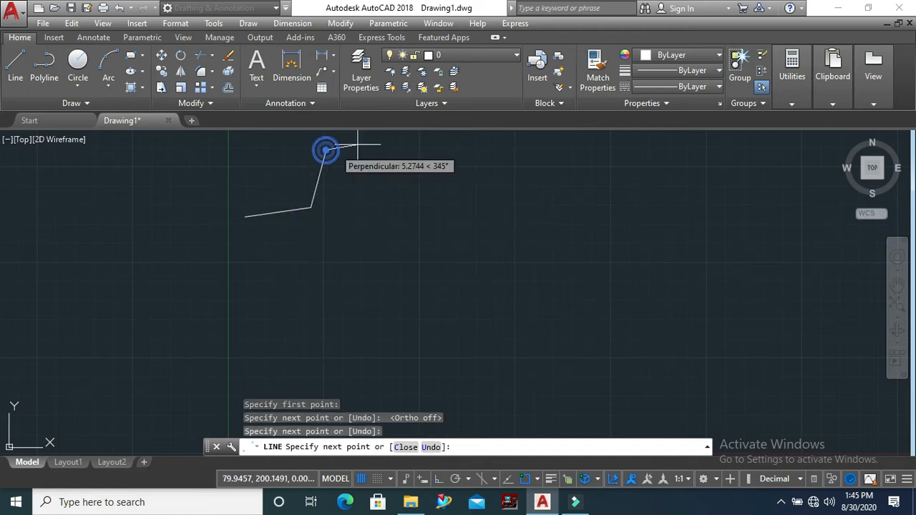
pyautogui.click(425, 140)
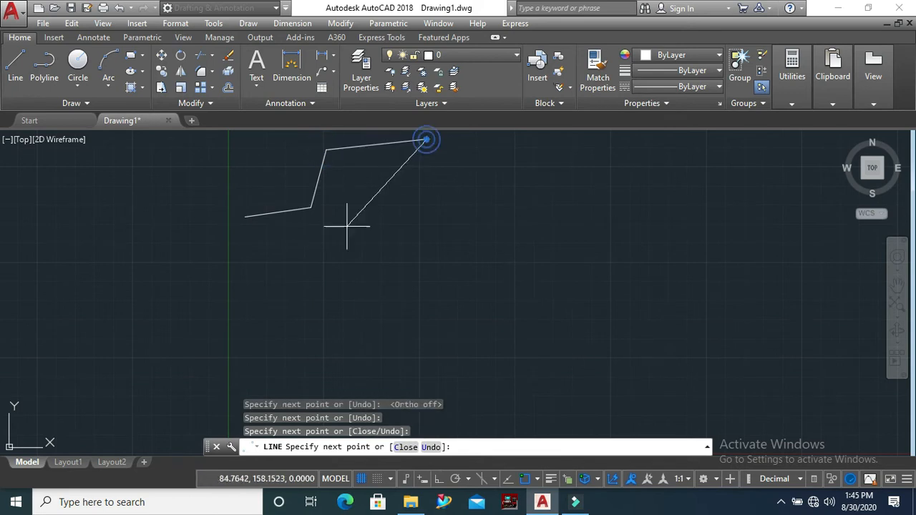
pyautogui.click(280, 139)
pyautogui.click(505, 429)
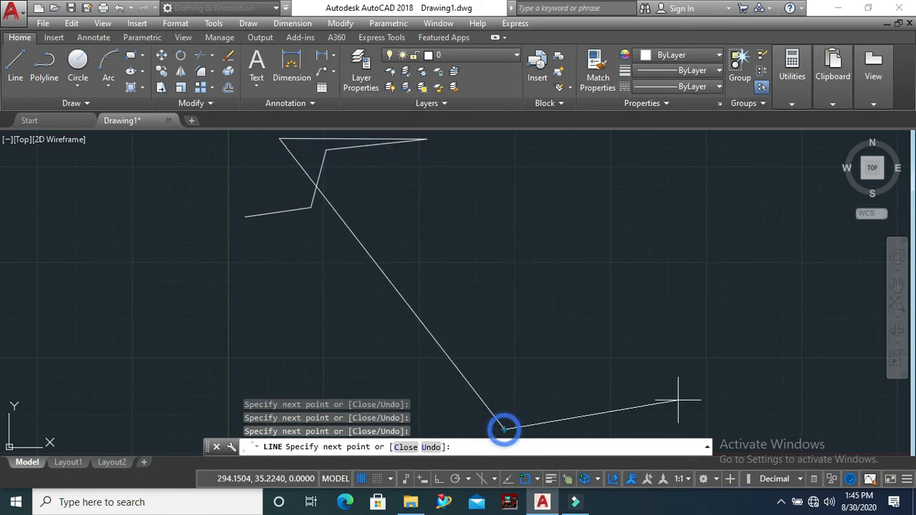
# - Try to continue the line chain at points beyond the 297-wide limits, and end it with a steep segment inside them
pyautogui.click(784, 343)
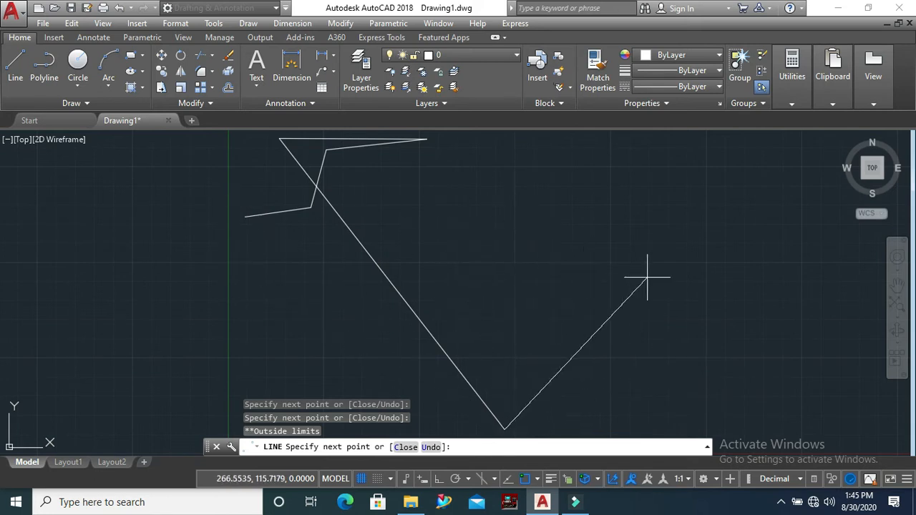
pyautogui.click(785, 273)
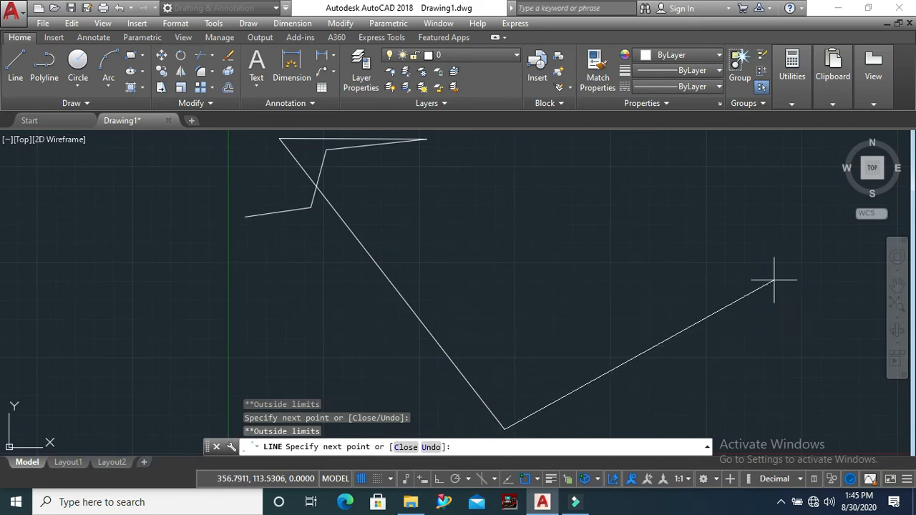
pyautogui.click(763, 302)
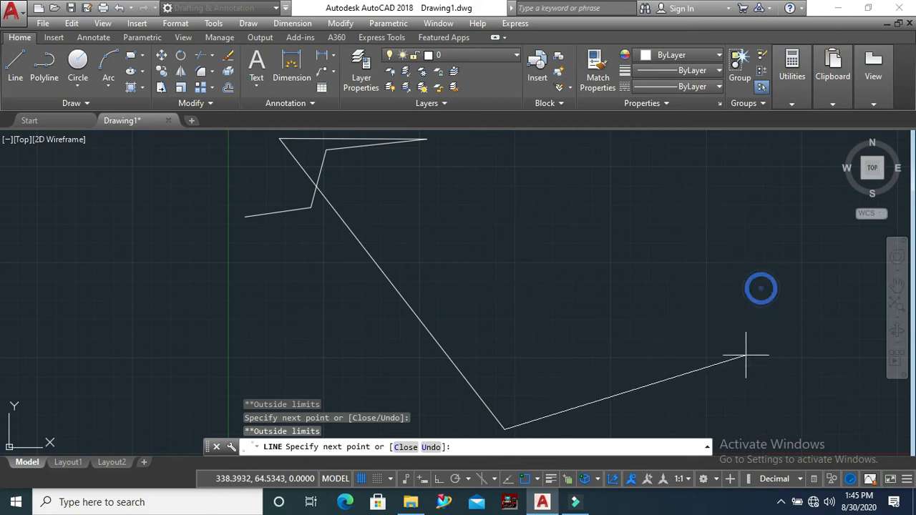
pyautogui.click(744, 329)
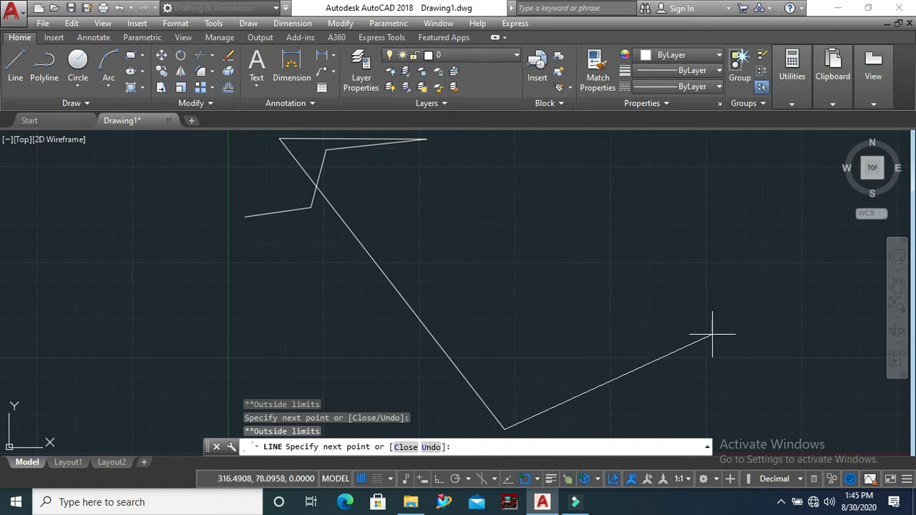
pyautogui.click(483, 228)
pyautogui.press('Escape')
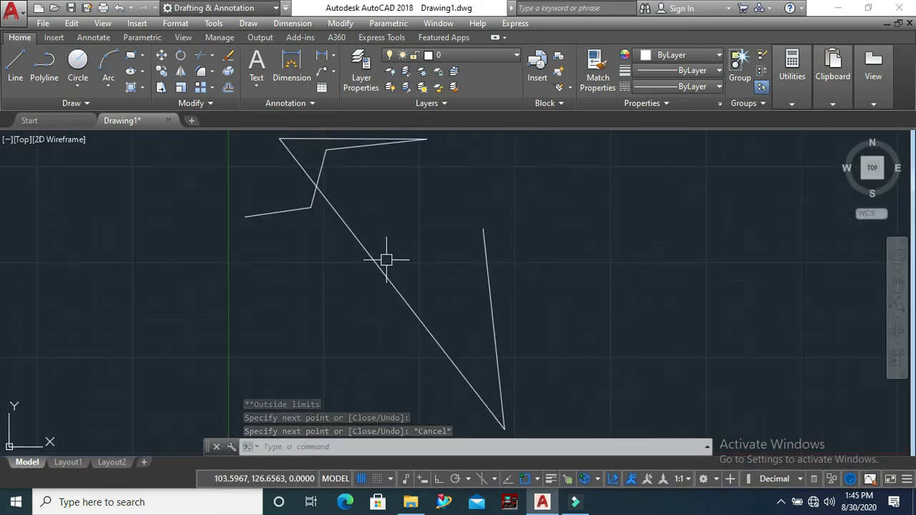
# - Outline the drawing limits with lines from 0,0 as a rectangle 297 wide and 210 high, with Ortho mode on
pyautogui.scroll(-2, 370, 272)
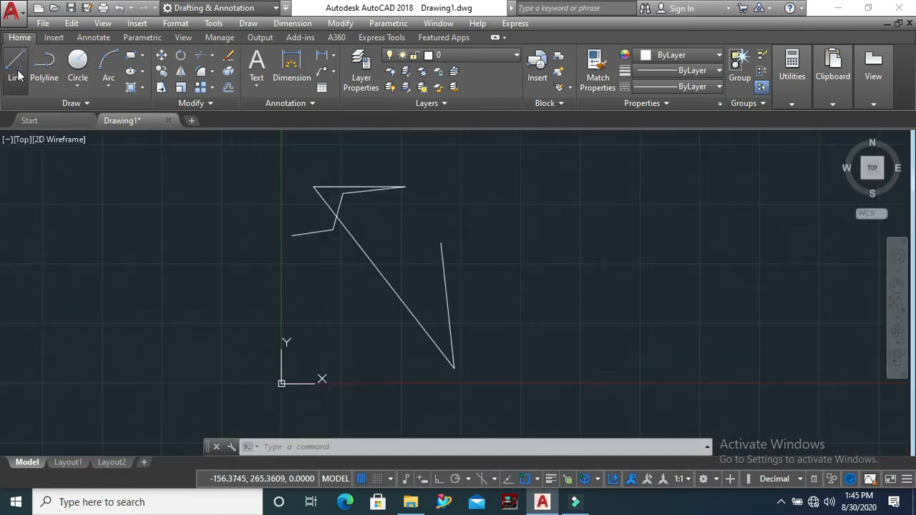
pyautogui.click(15, 64)
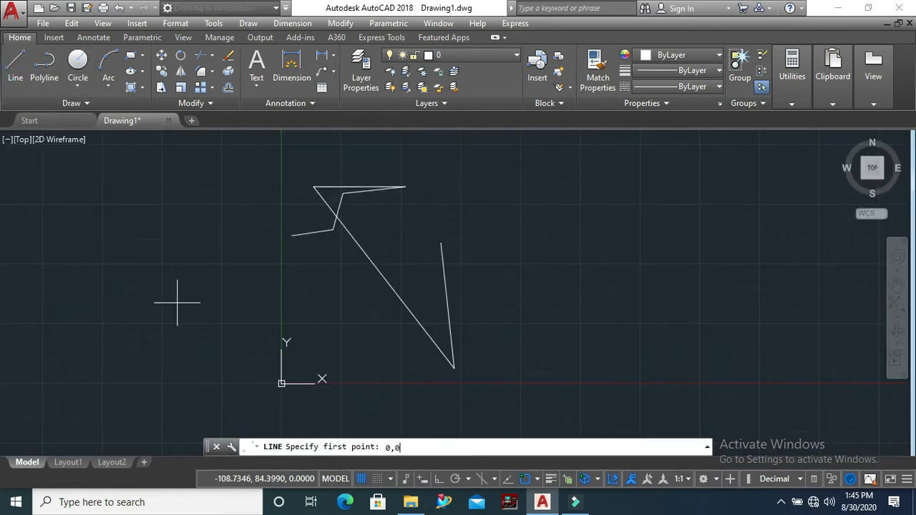
pyautogui.write('0,0')
pyautogui.press('Return')
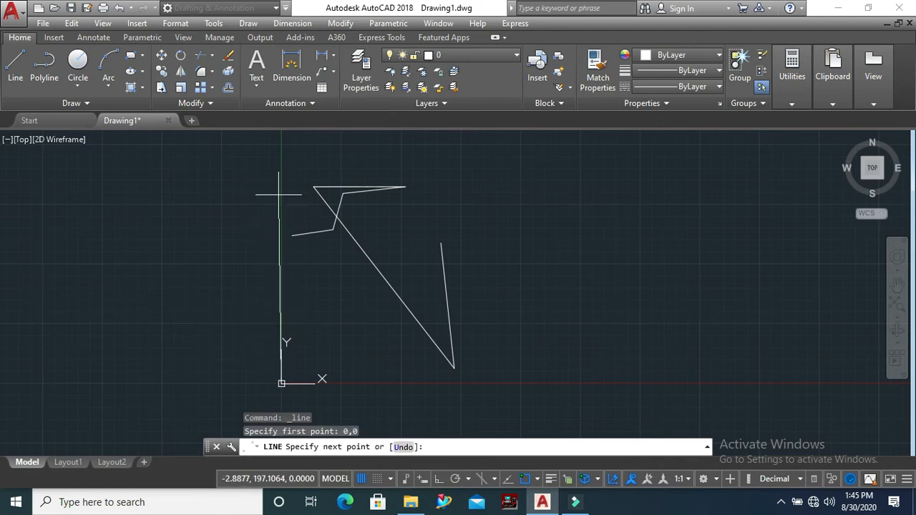
pyautogui.press('F8')
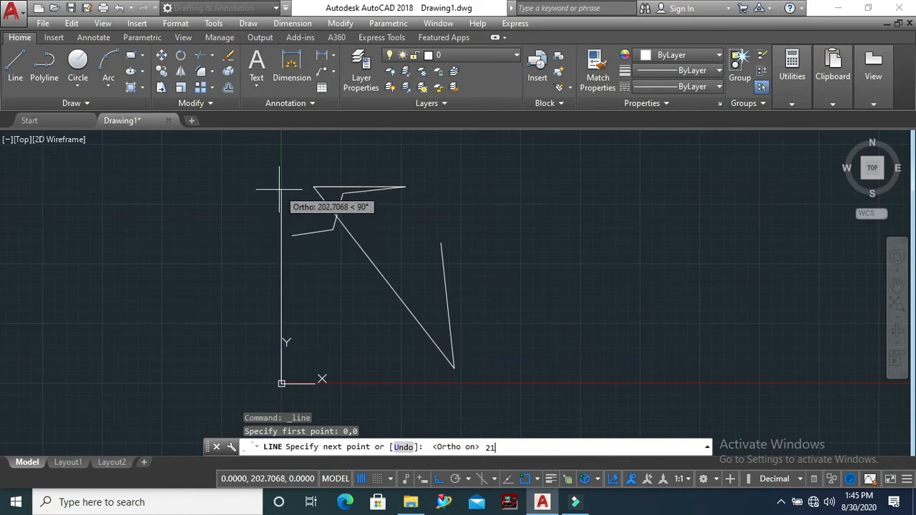
pyautogui.press('Return')
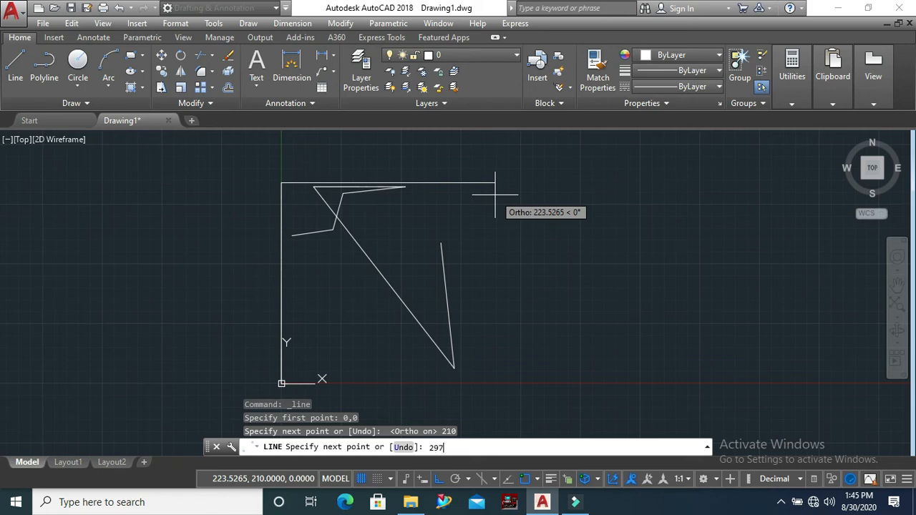
pyautogui.write('297')
pyautogui.press('Return')
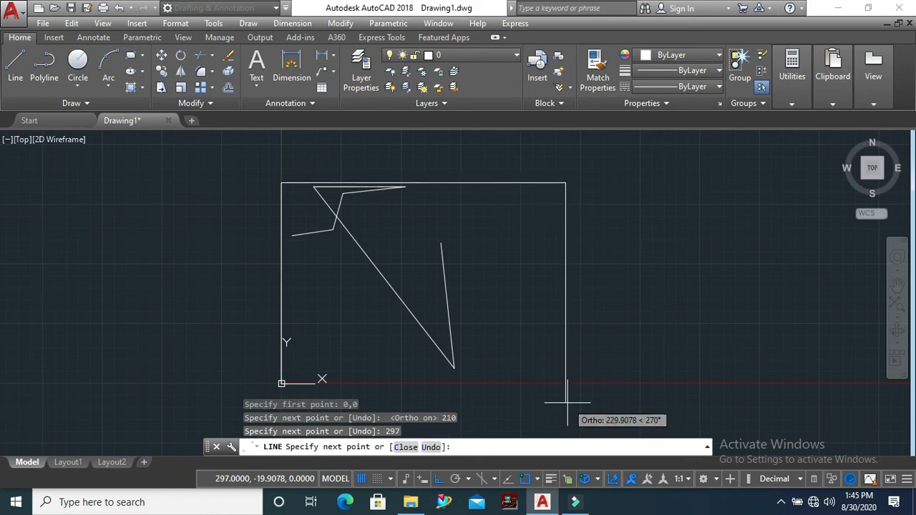
pyautogui.write('210')
pyautogui.press('Return')
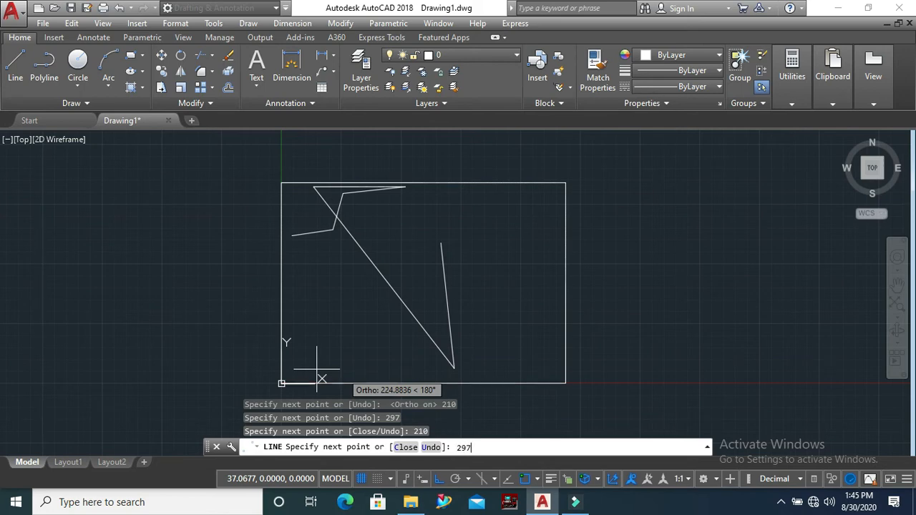
pyautogui.press('Return')
pyautogui.press('Escape')
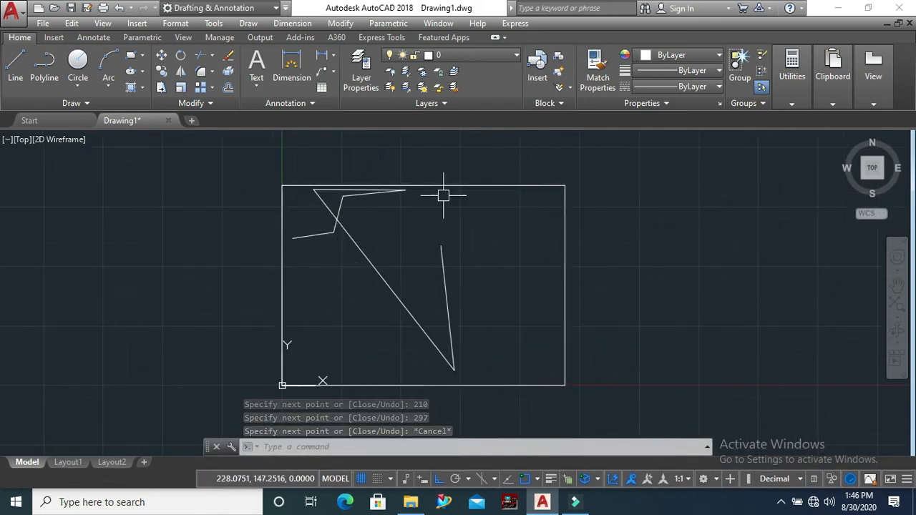
# - Draw three connected orthogonal lines forming an open bracket shape inside the rectangle, east of the zigzag lines
pyautogui.scroll(-2, 325, 212)
pyautogui.scroll(2, 486, 254)
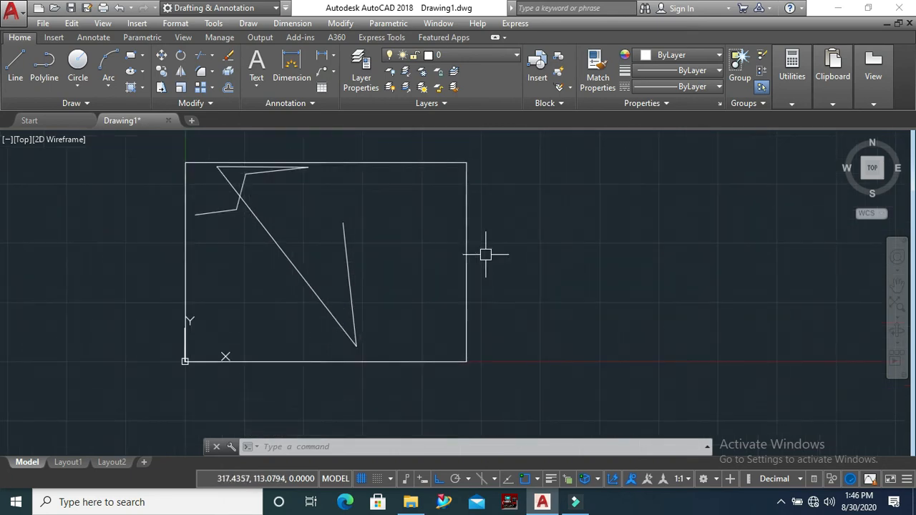
pyautogui.scroll(-2, 429, 288)
pyautogui.scroll(2, 360, 260)
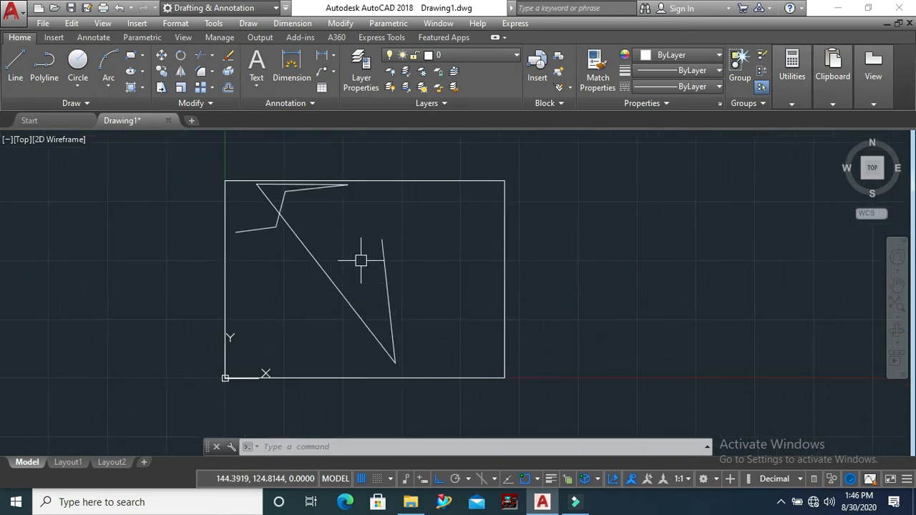
pyautogui.click(16, 66)
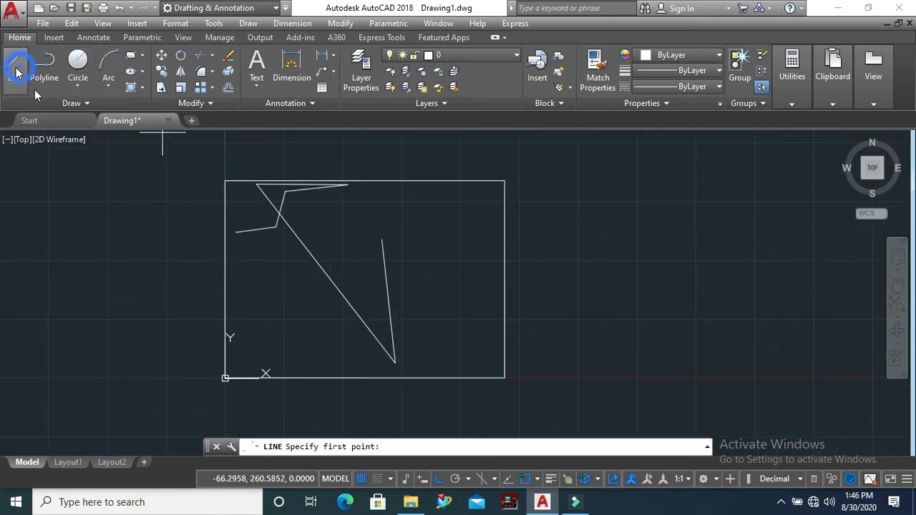
pyautogui.click(401, 228)
pyautogui.click(454, 227)
pyautogui.click(455, 295)
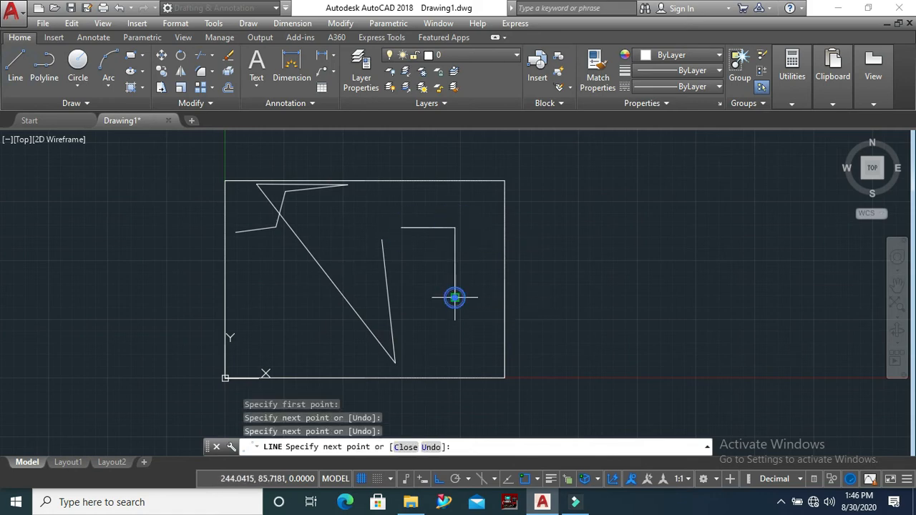
pyautogui.click(418, 298)
# - Draw a small circle below the open bracket shape, inside the rectangle
pyautogui.click(78, 64)
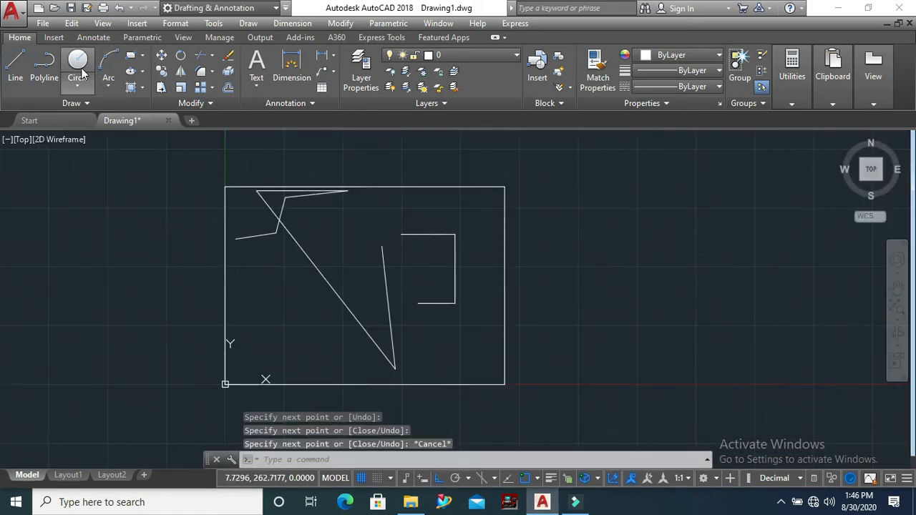
pyautogui.click(449, 351)
pyautogui.click(471, 351)
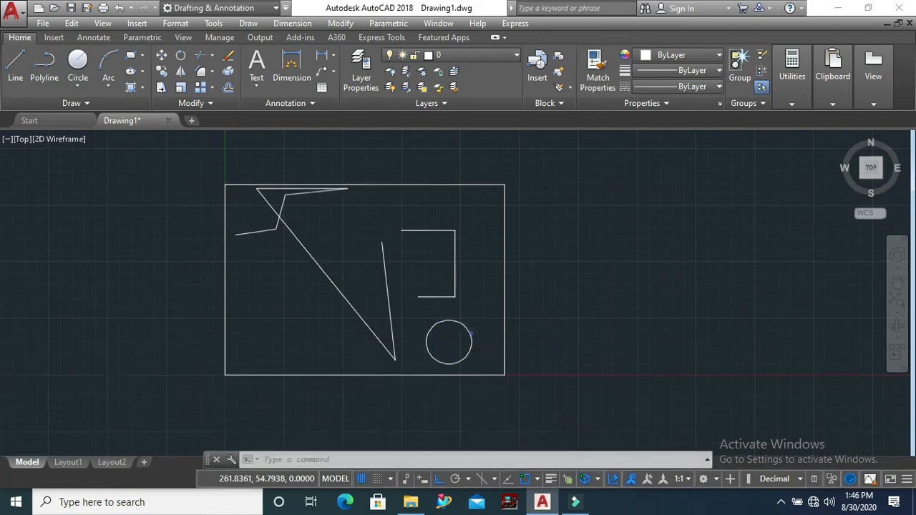
# - With Ortho off, try to run a line from inside the rectangle past its east edge, and end it with a short segment inside
pyautogui.click(15, 65)
pyautogui.click(494, 272)
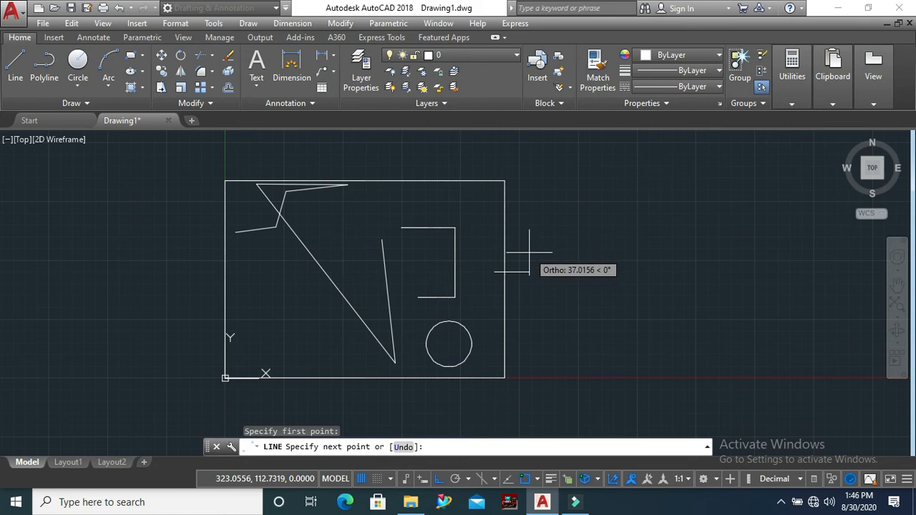
pyautogui.press('F8')
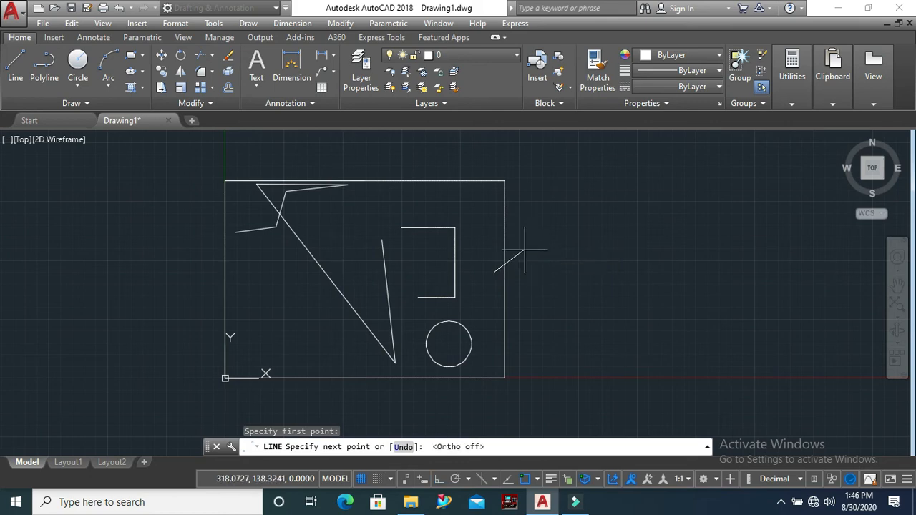
pyautogui.click(527, 241)
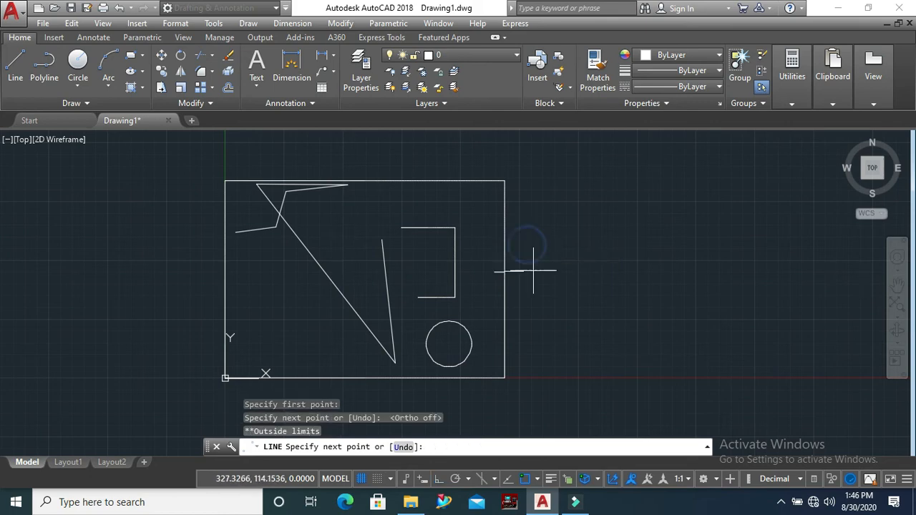
pyautogui.click(534, 268)
pyautogui.click(534, 310)
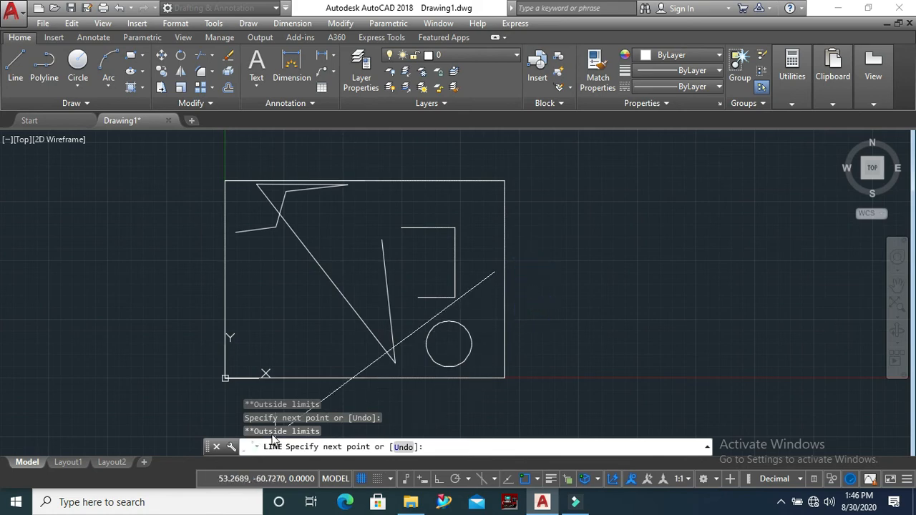
pyautogui.click(486, 212)
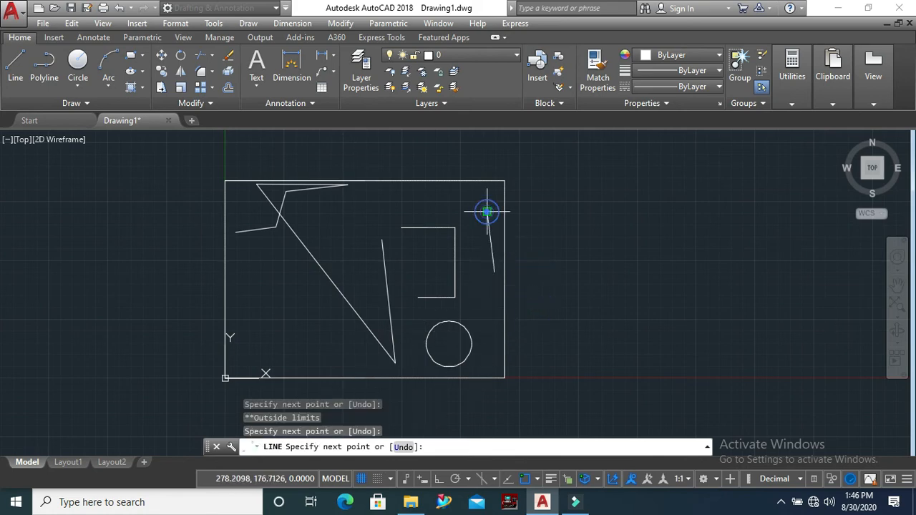
pyautogui.press('Escape')
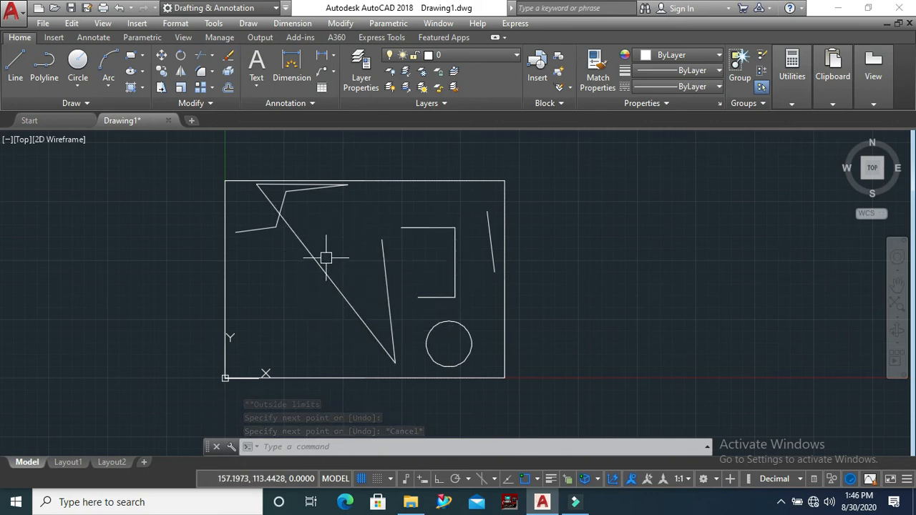
# - Turn limits checking off with the LIMITS command
pyautogui.moveTo(322, 268)
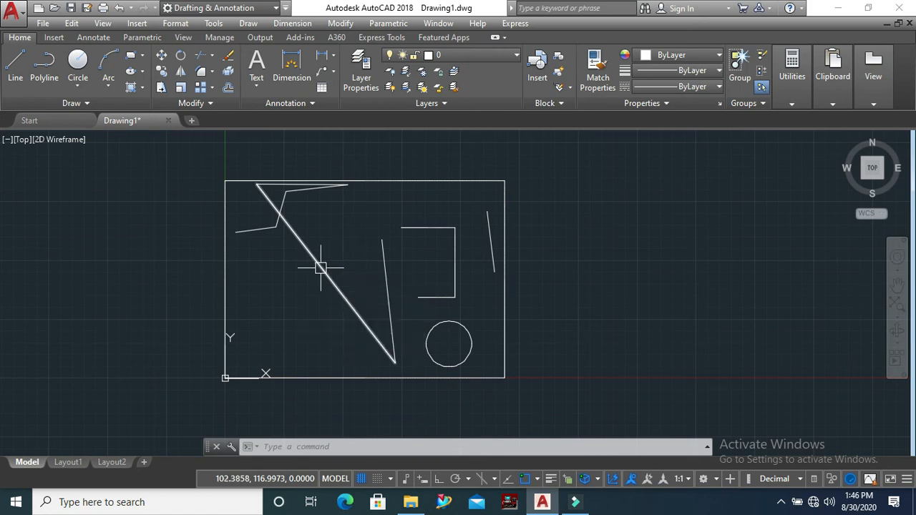
pyautogui.scroll(-4, 322, 268)
pyautogui.scroll(-2, 329, 294)
pyautogui.scroll(2, 334, 288)
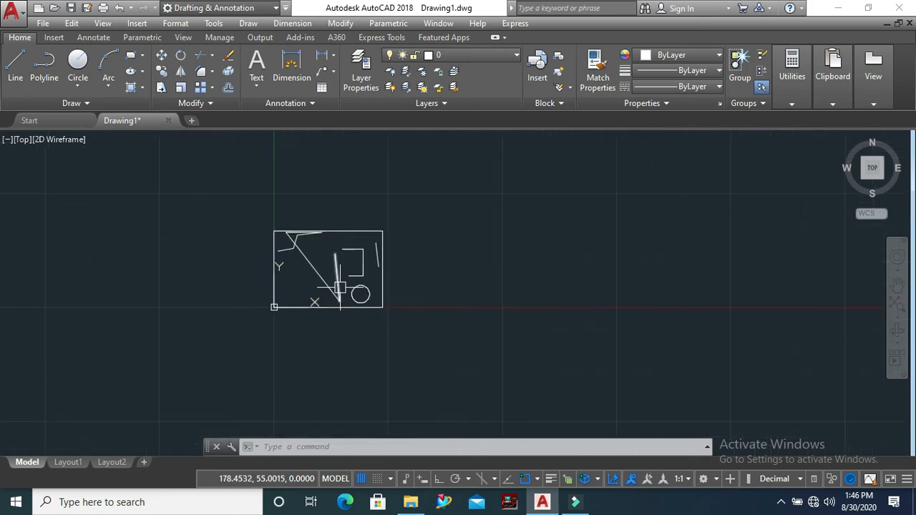
pyautogui.write('1')
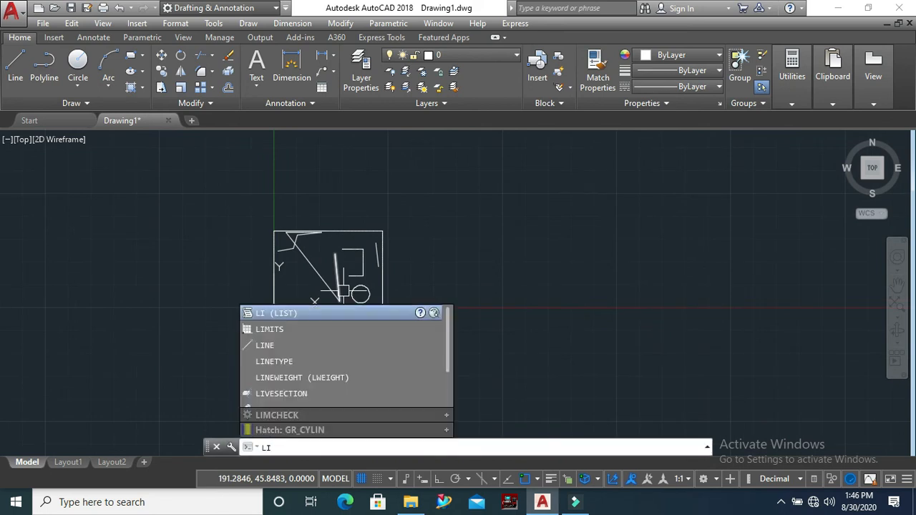
pyautogui.click(306, 332)
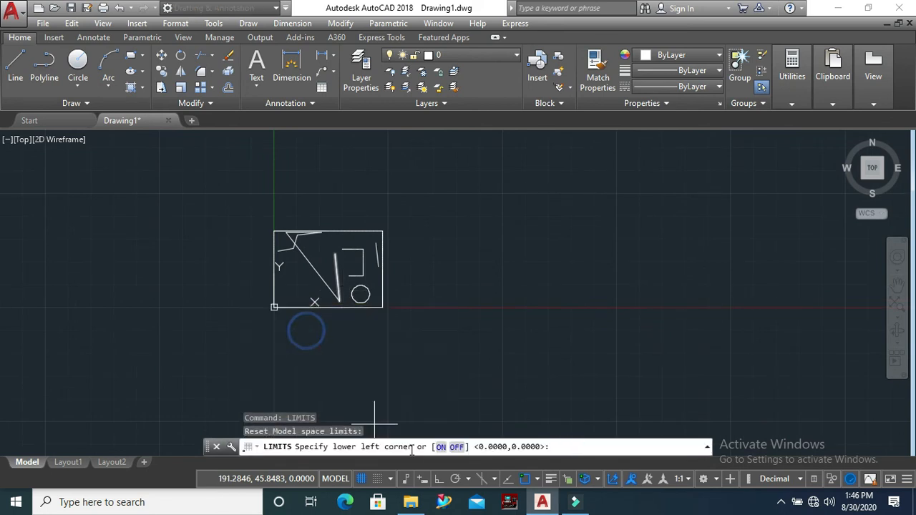
pyautogui.click(456, 447)
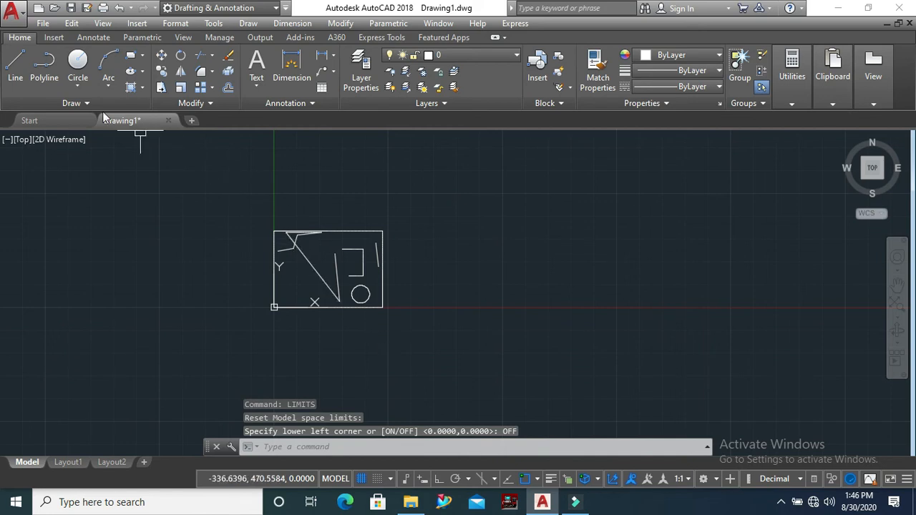
# - Draw a large rectangle east of the outlined A4 limits, extending above and below them
pyautogui.click(130, 57)
pyautogui.scroll(-2, 129, 264)
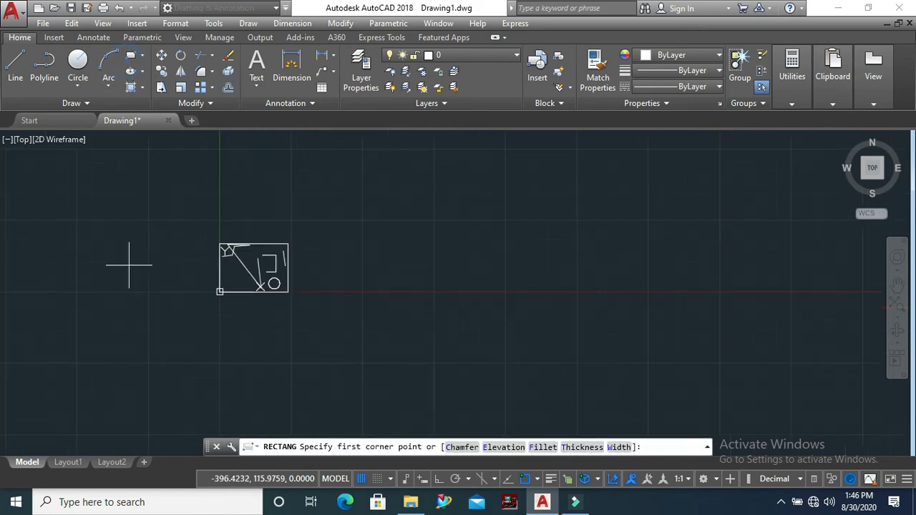
pyautogui.click(345, 168)
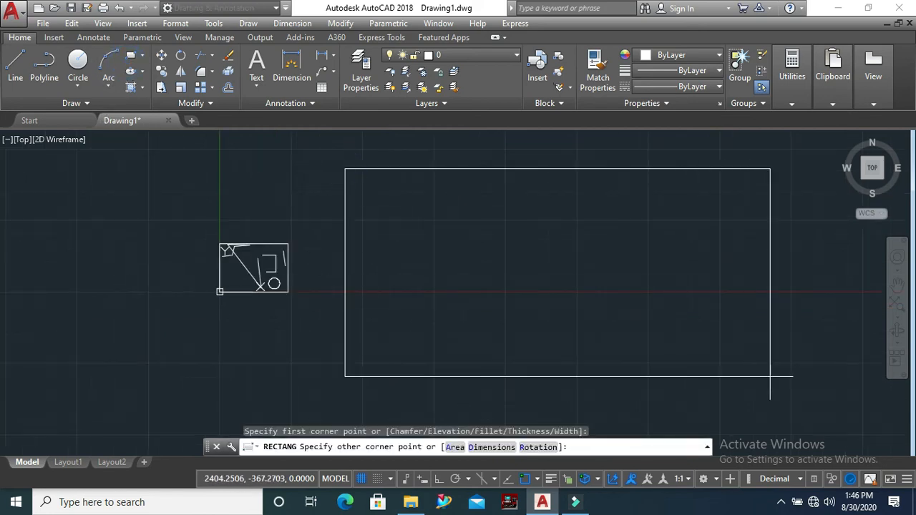
pyautogui.click(771, 384)
# - Draw a small rectangle inside the large one, near its northwest corner
pyautogui.click(130, 55)
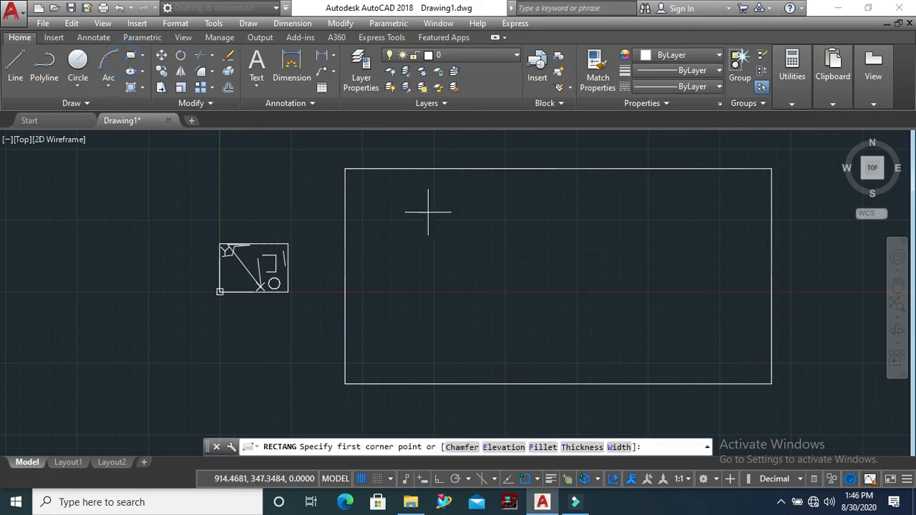
pyautogui.click(394, 210)
pyautogui.click(440, 244)
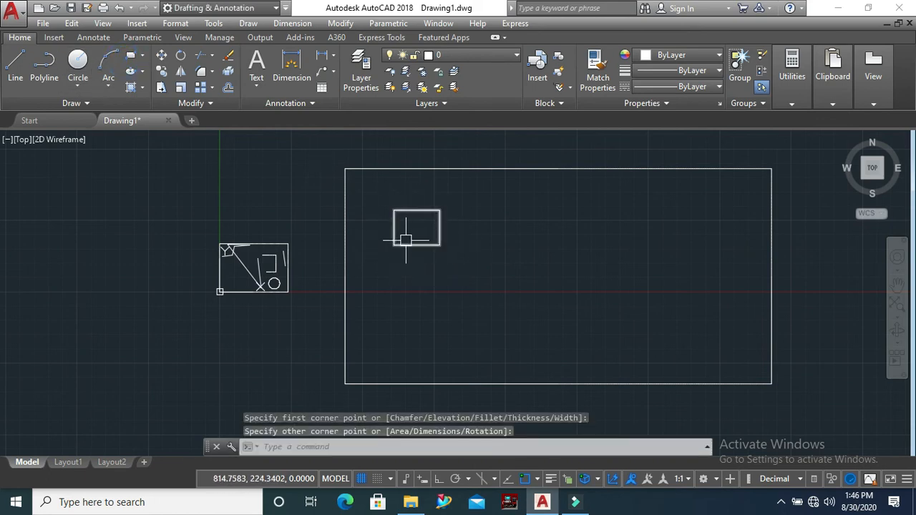
# - Reset the drawing limits to the small rectangle's lower left and upper right corners, and turn limits checking on
pyautogui.scroll(3, 384, 229)
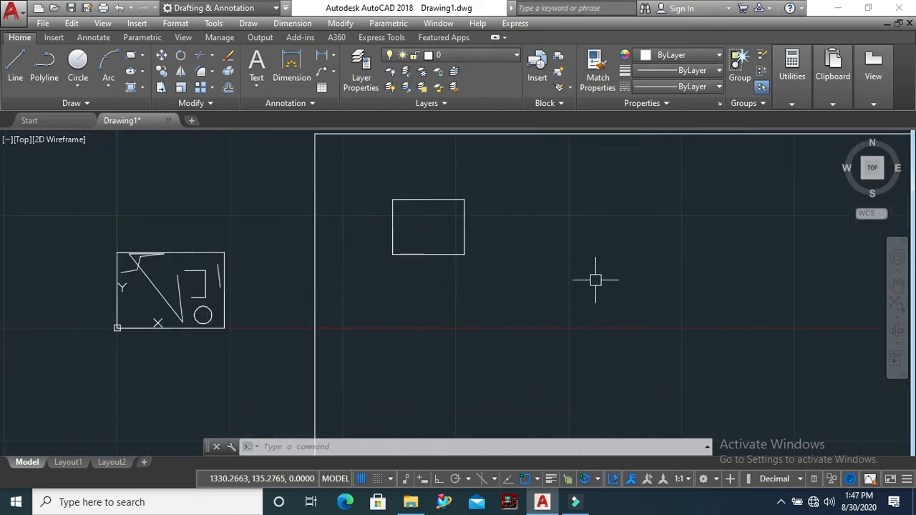
pyautogui.scroll(-2, 438, 274)
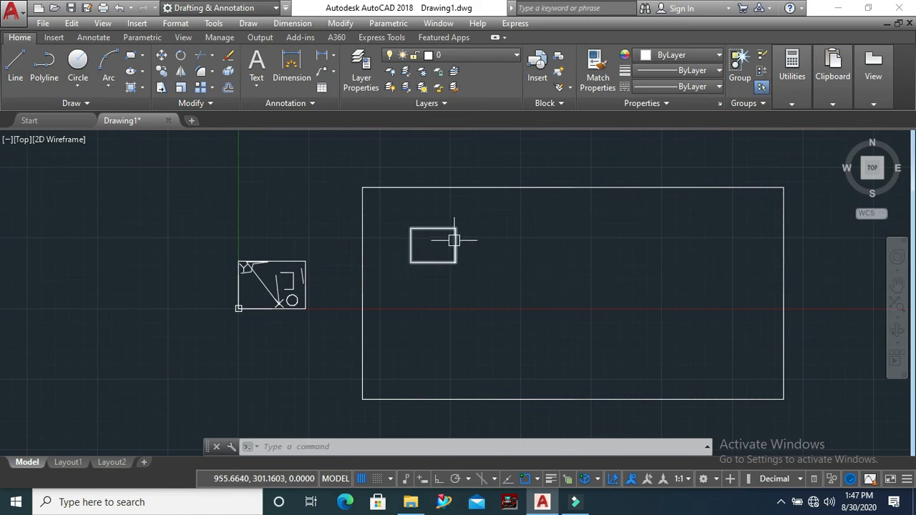
pyautogui.scroll(3, 453, 238)
pyautogui.scroll(-3, 451, 238)
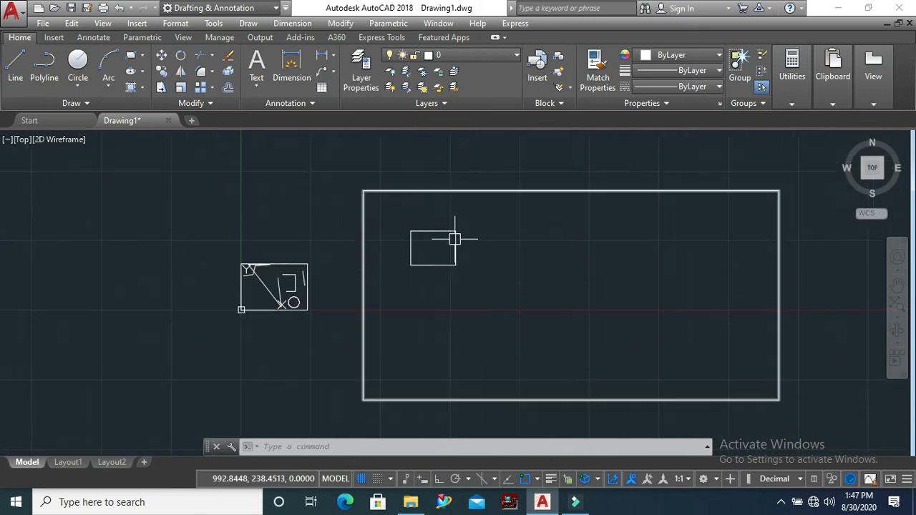
pyautogui.scroll(4, 452, 252)
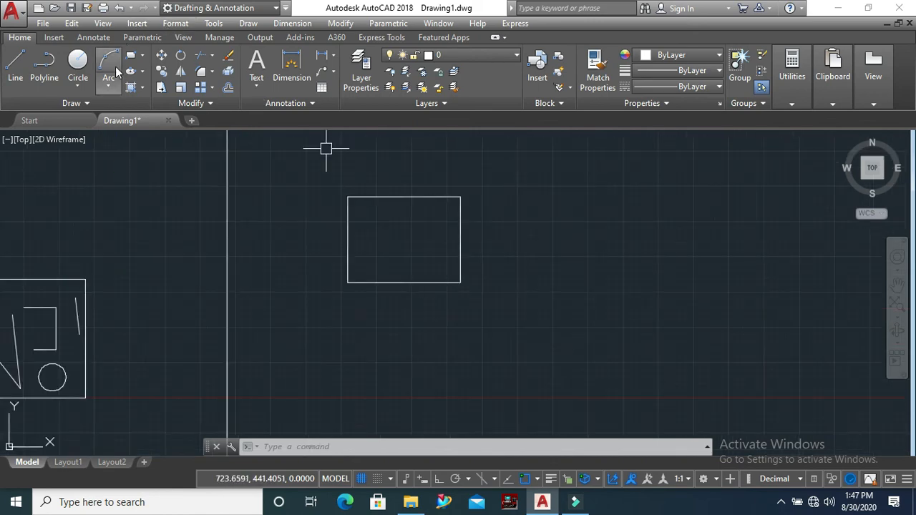
pyautogui.write('li')
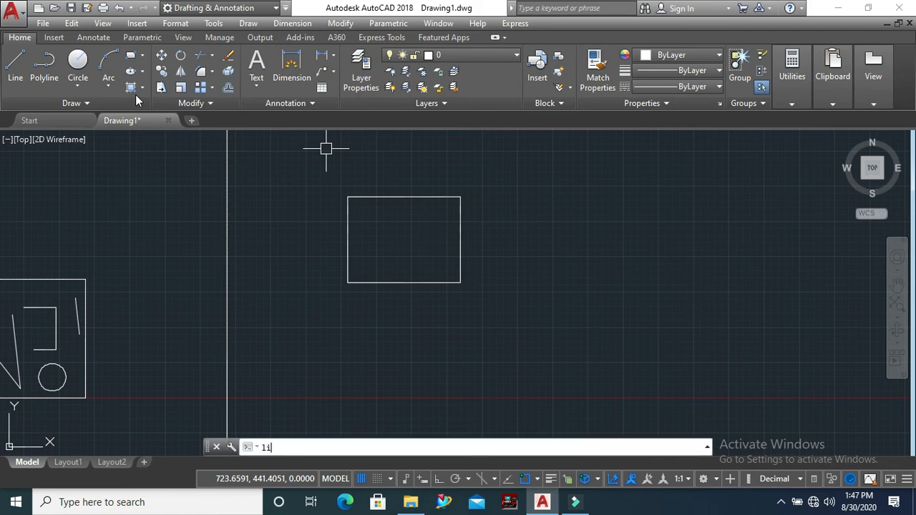
pyautogui.write('m')
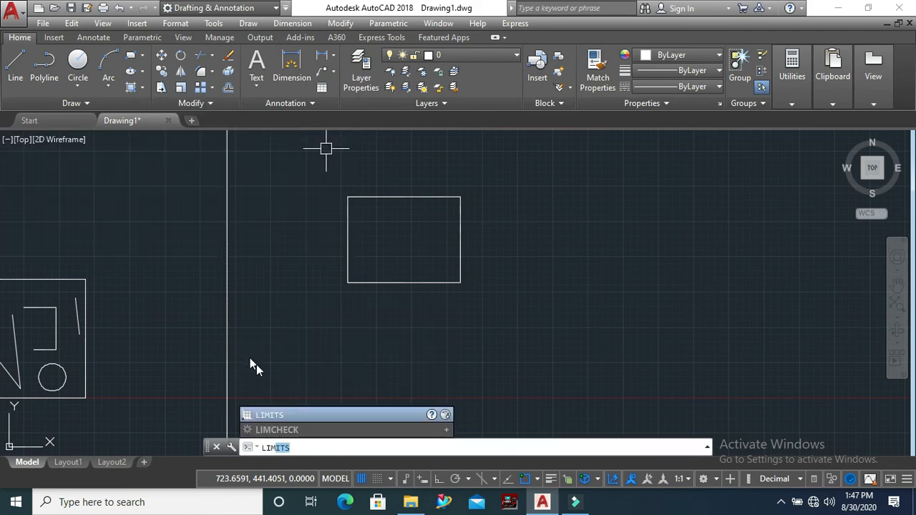
pyautogui.click(294, 418)
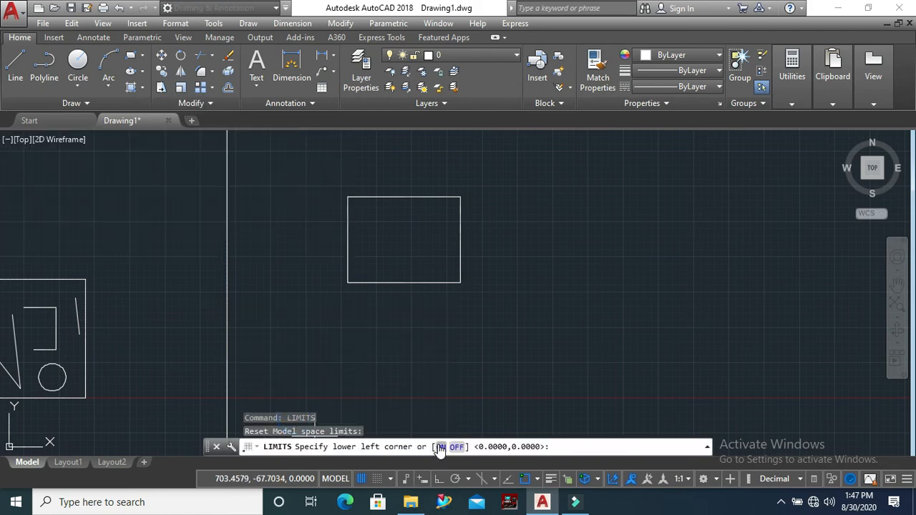
pyautogui.click(347, 282)
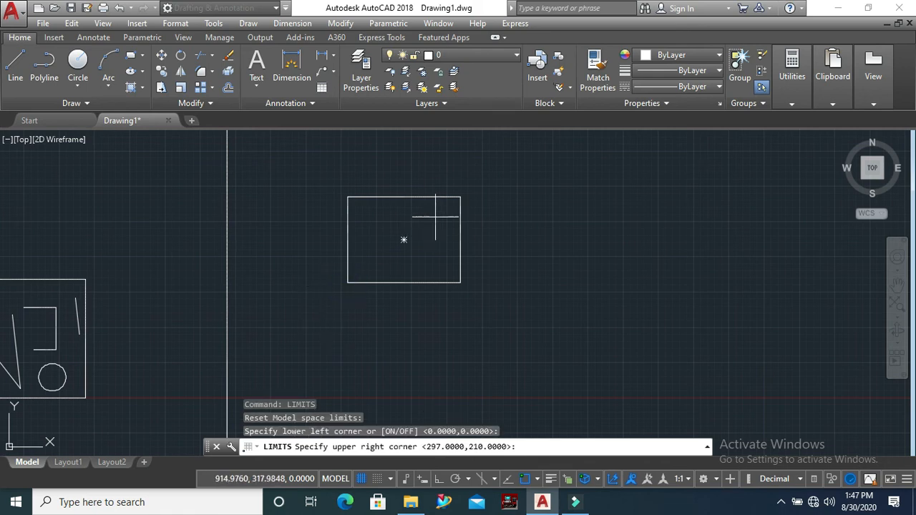
pyautogui.click(460, 196)
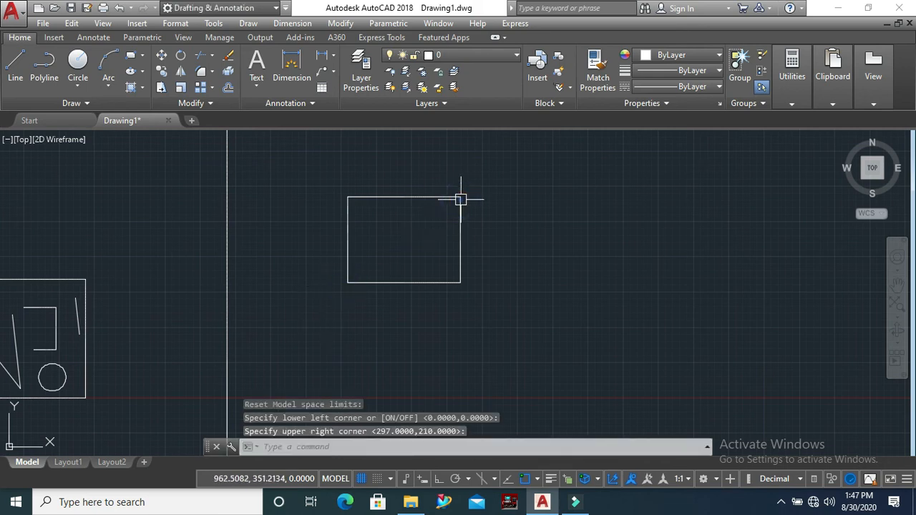
pyautogui.press('Return')
pyautogui.click(438, 447)
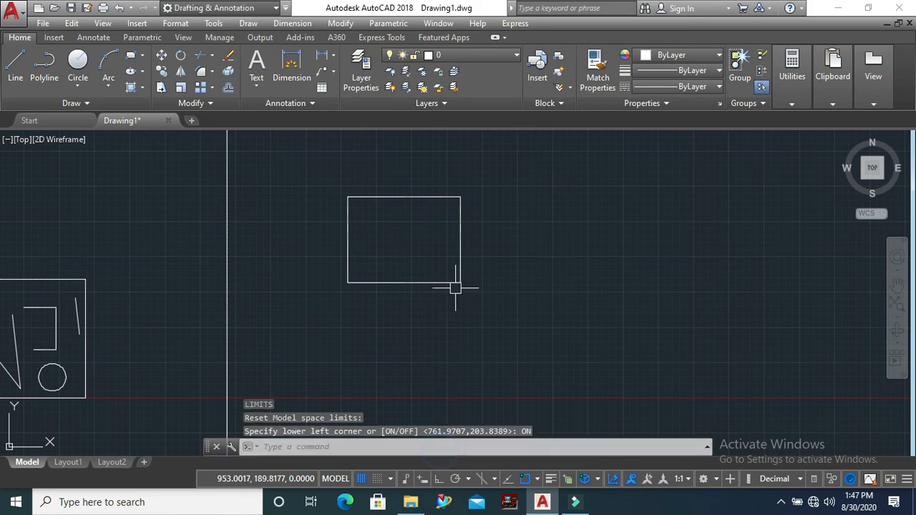
# - Try to start a line outside the small rectangle's east edge, and draw six connected line segments in the eastern half inside it
pyautogui.click(15, 63)
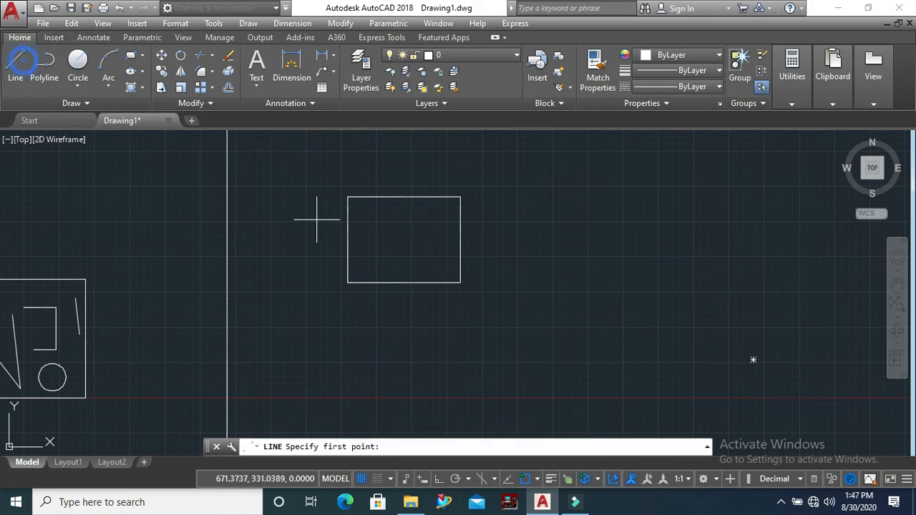
pyautogui.scroll(4, 429, 192)
pyautogui.click(494, 242)
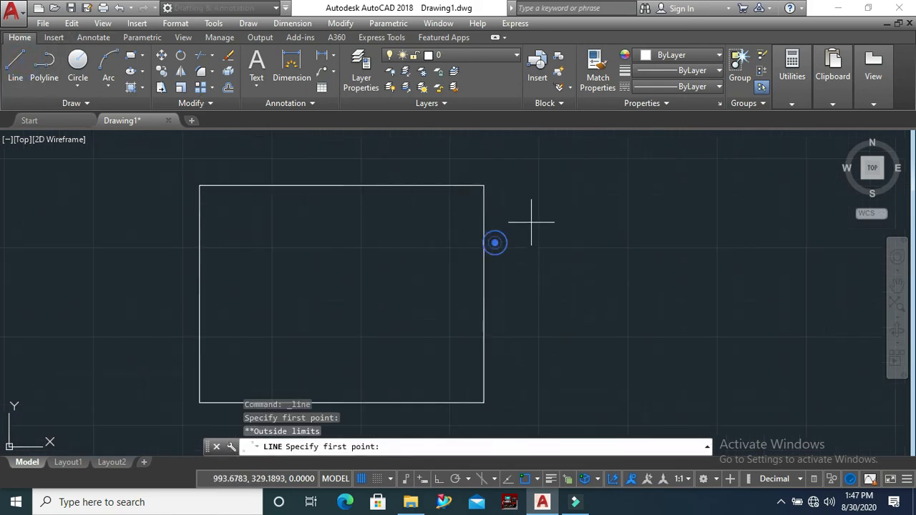
pyautogui.click(548, 223)
pyautogui.click(433, 266)
pyautogui.click(385, 234)
pyautogui.click(377, 291)
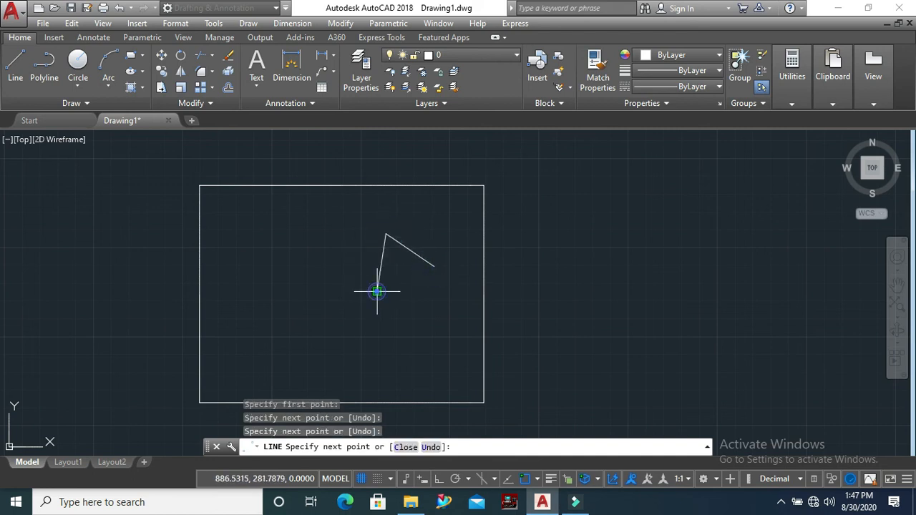
pyautogui.click(441, 336)
pyautogui.click(458, 309)
pyautogui.click(456, 271)
pyautogui.click(475, 272)
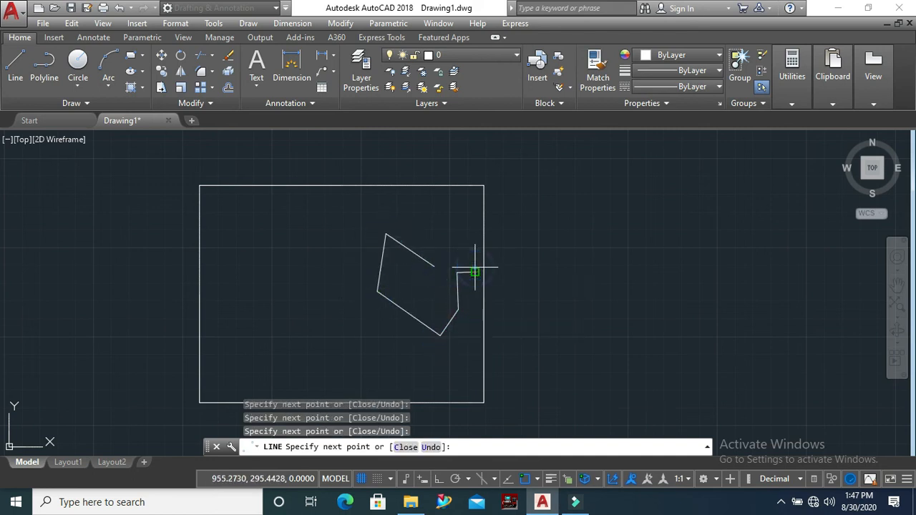
pyautogui.press('Escape')
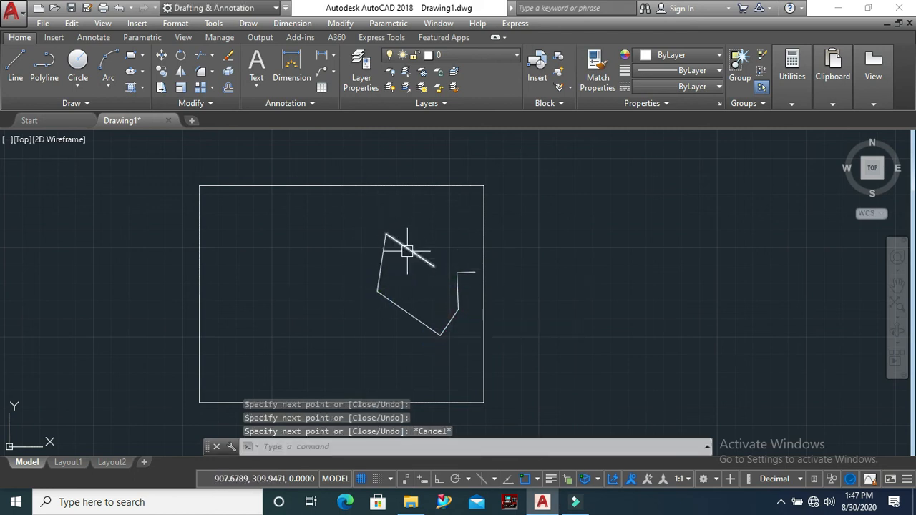
# - Set the GRIDDISPLAY variable to 2 so the grid is confined to the drawing limits
pyautogui.scroll(-2, 406, 237)
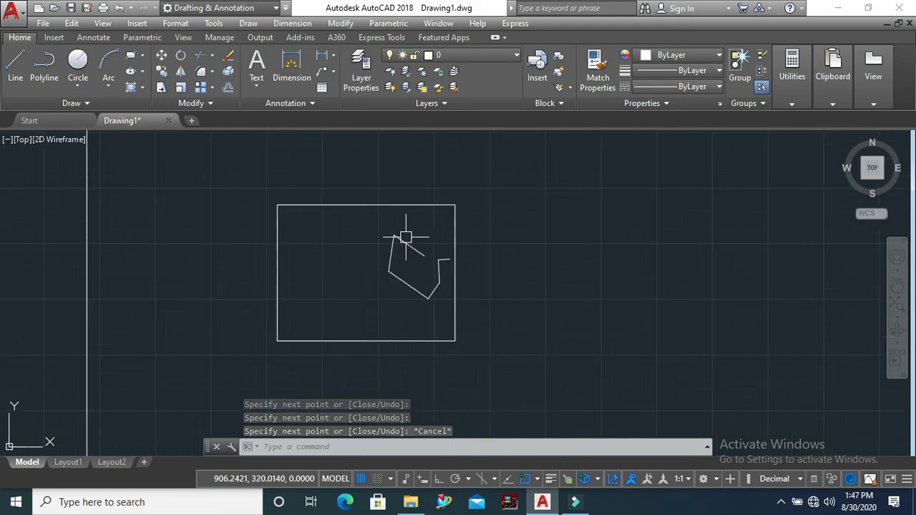
pyautogui.scroll(2, 328, 270)
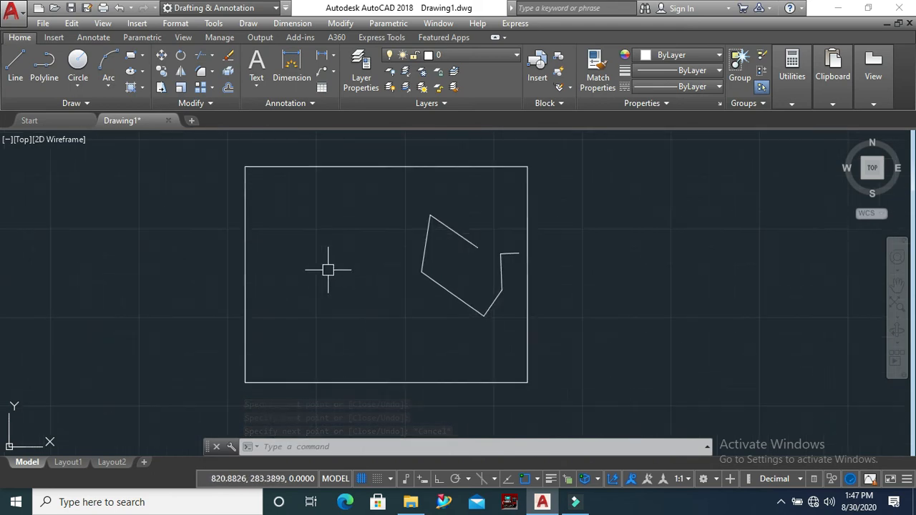
pyautogui.scroll(-1, 329, 262)
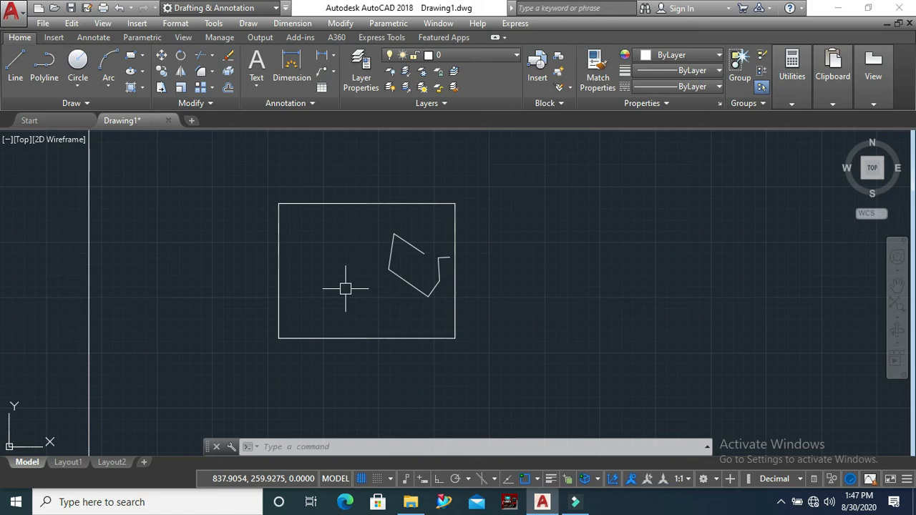
pyautogui.click(310, 451)
pyautogui.write('grid')
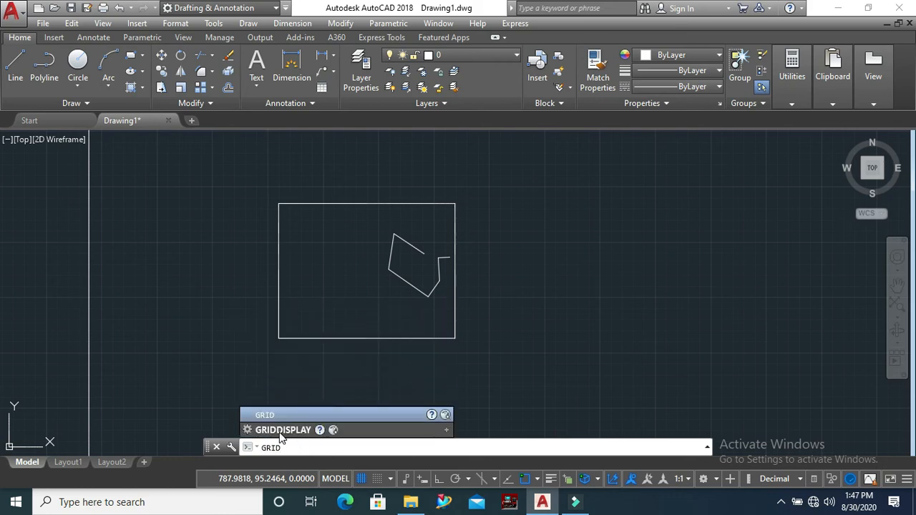
pyautogui.click(279, 432)
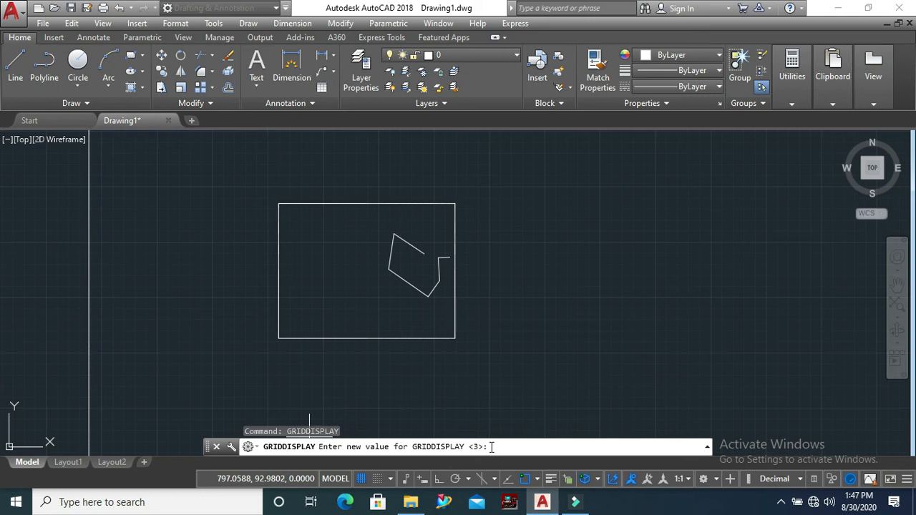
pyautogui.press('Return')
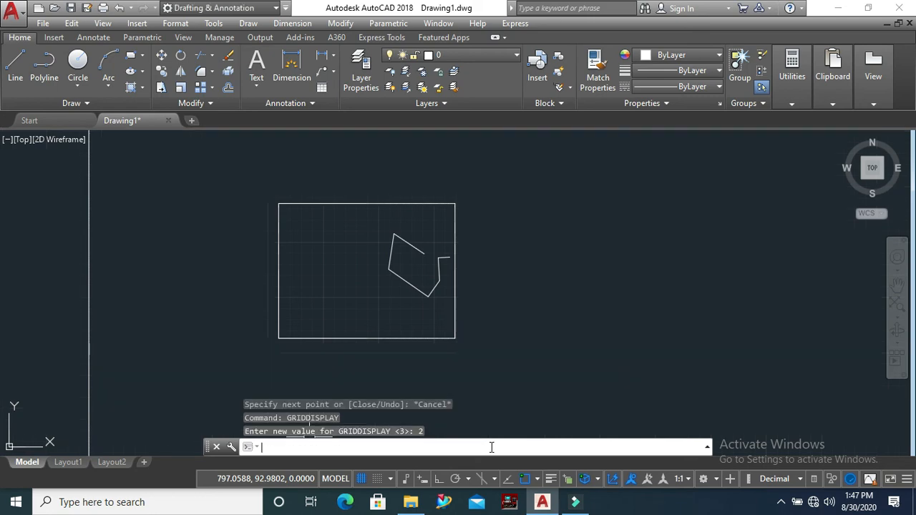
# - Set GRIDDISPLAY back to 3 so the grid extends beyond the drawing limits
pyautogui.scroll(-2, 362, 281)
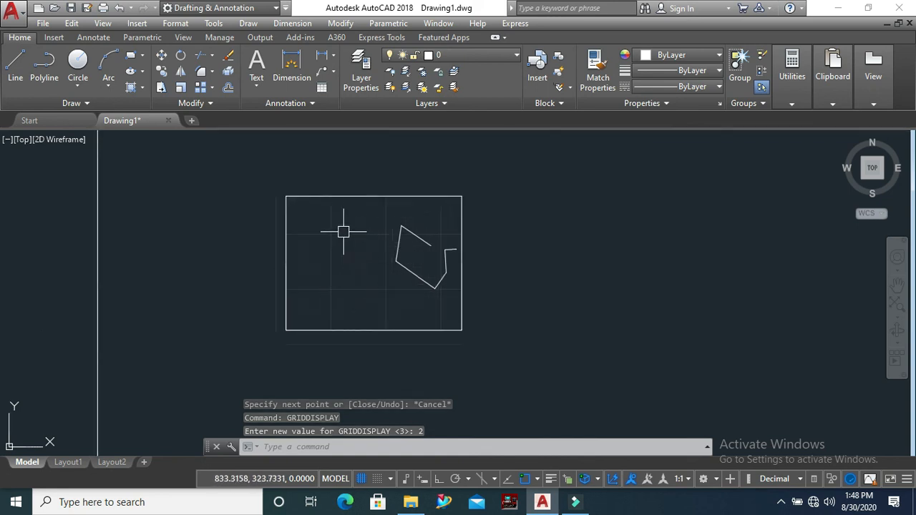
pyautogui.scroll(4, 348, 239)
pyautogui.scroll(1, 284, 288)
pyautogui.scroll(-6, 283, 286)
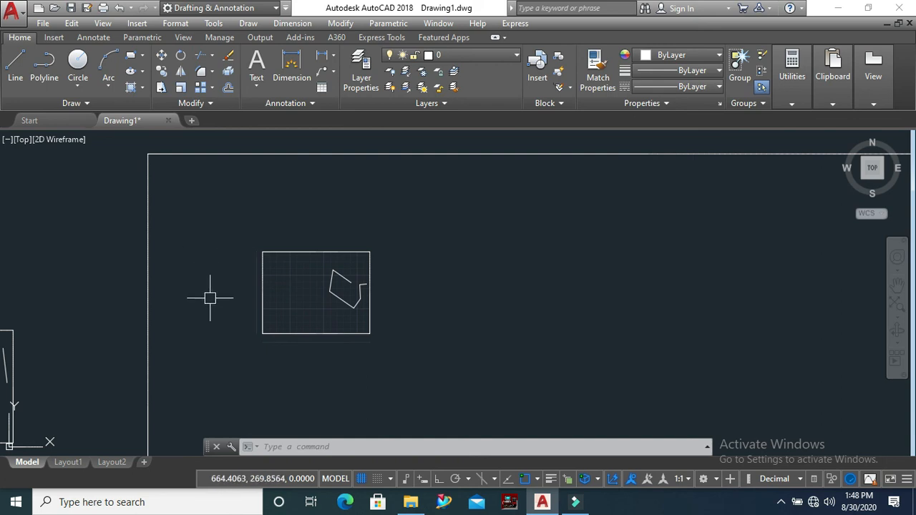
pyautogui.scroll(1, 210, 298)
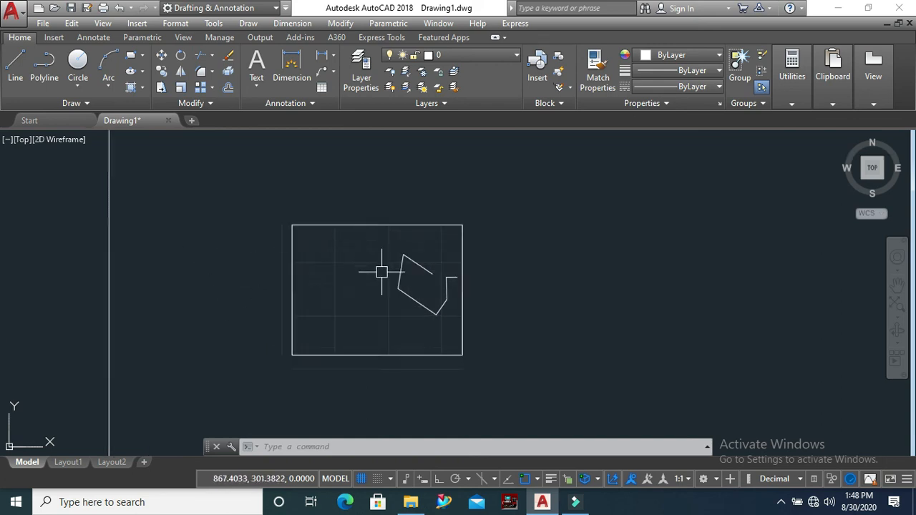
pyautogui.press('Return')
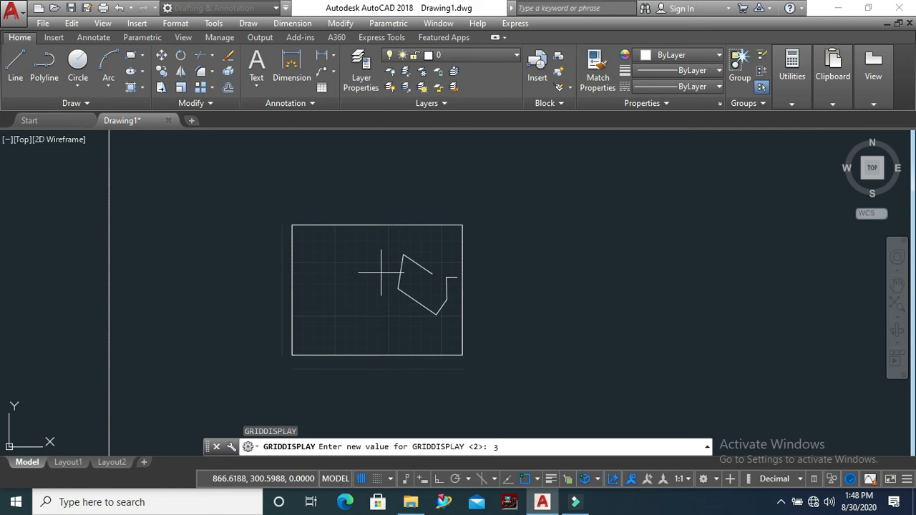
pyautogui.write('3')
pyautogui.press('Return')
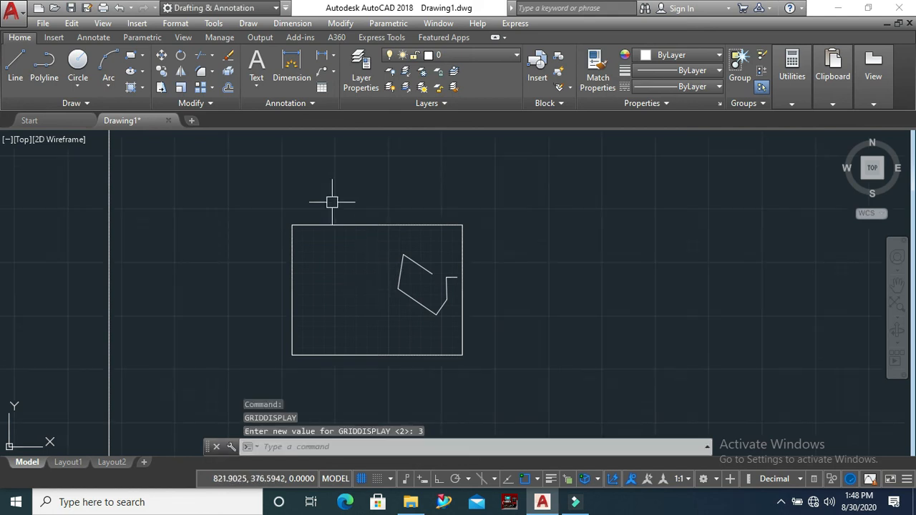
pyautogui.scroll(-1, 343, 311)
pyautogui.scroll(-1, 334, 311)
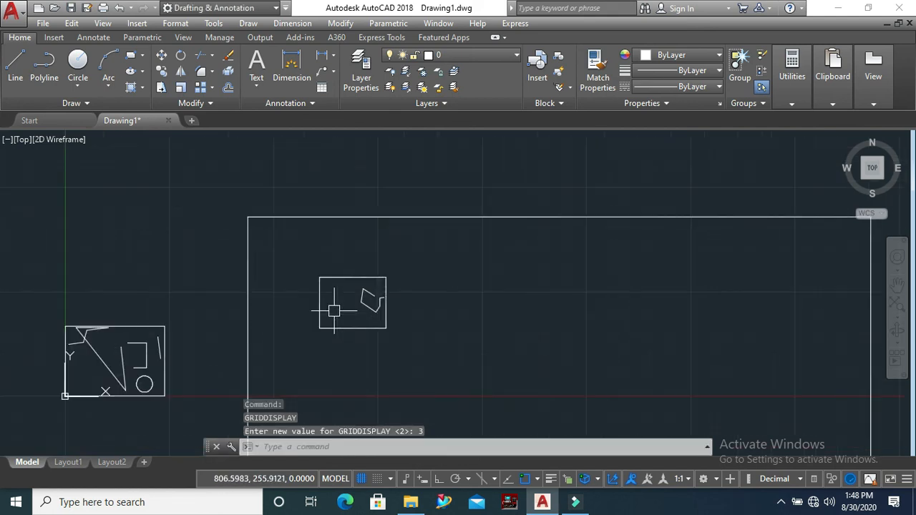
pyautogui.scroll(-1, 313, 254)
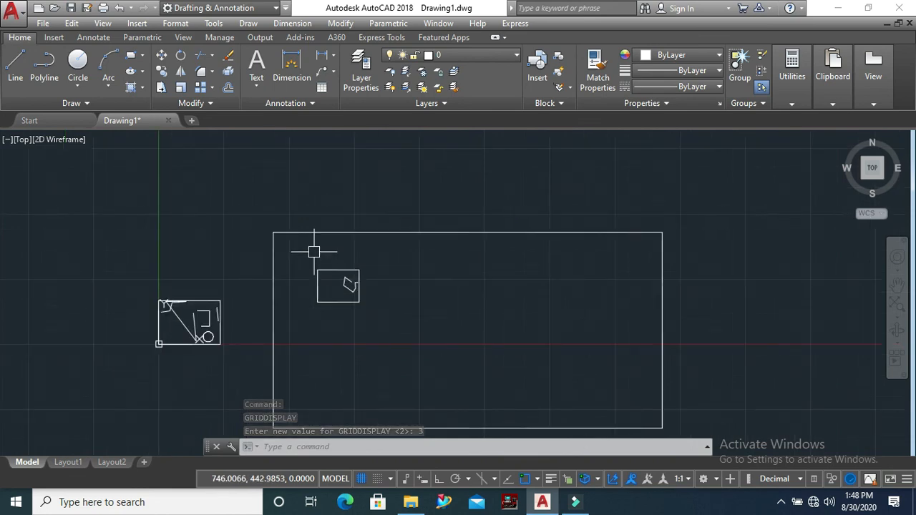
pyautogui.scroll(-1, 313, 245)
pyautogui.scroll(-1, 316, 218)
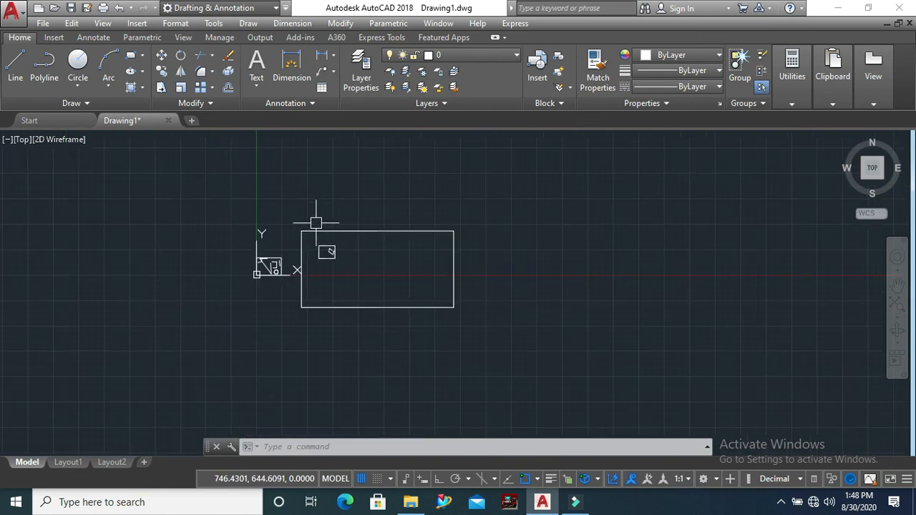
pyautogui.scroll(1, 314, 253)
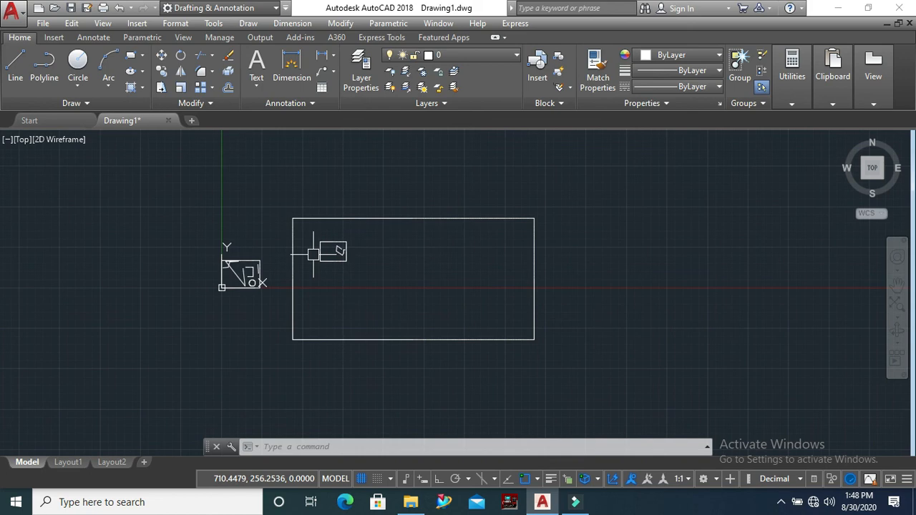